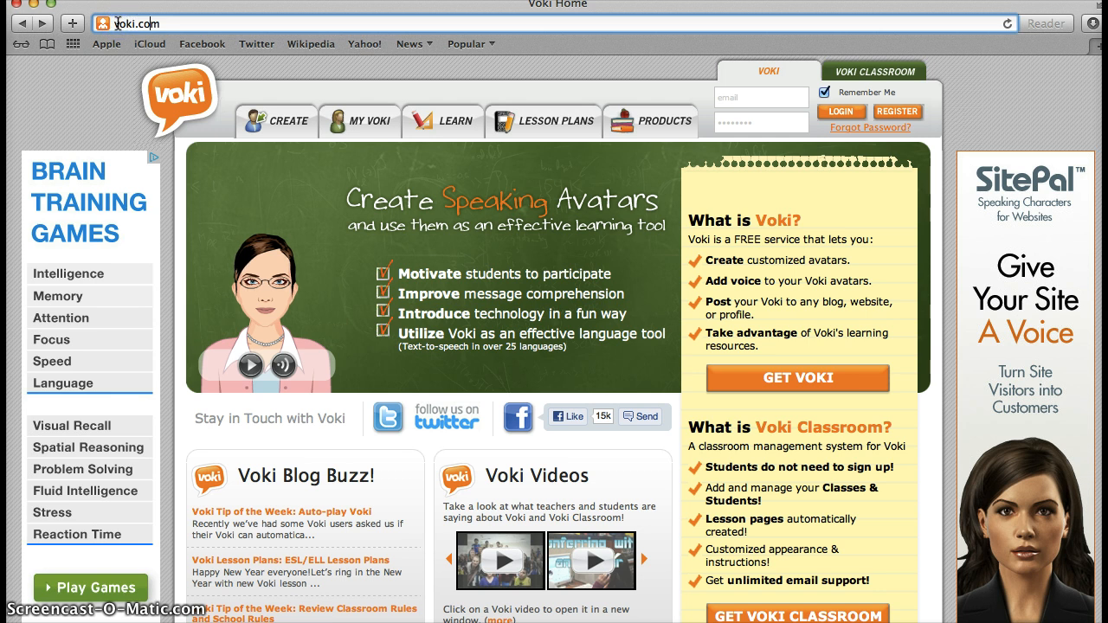
Step: Open Voki's CREATE page so the default white poodle avatar loads in the editor
scroll(361, 266, "down", 1)
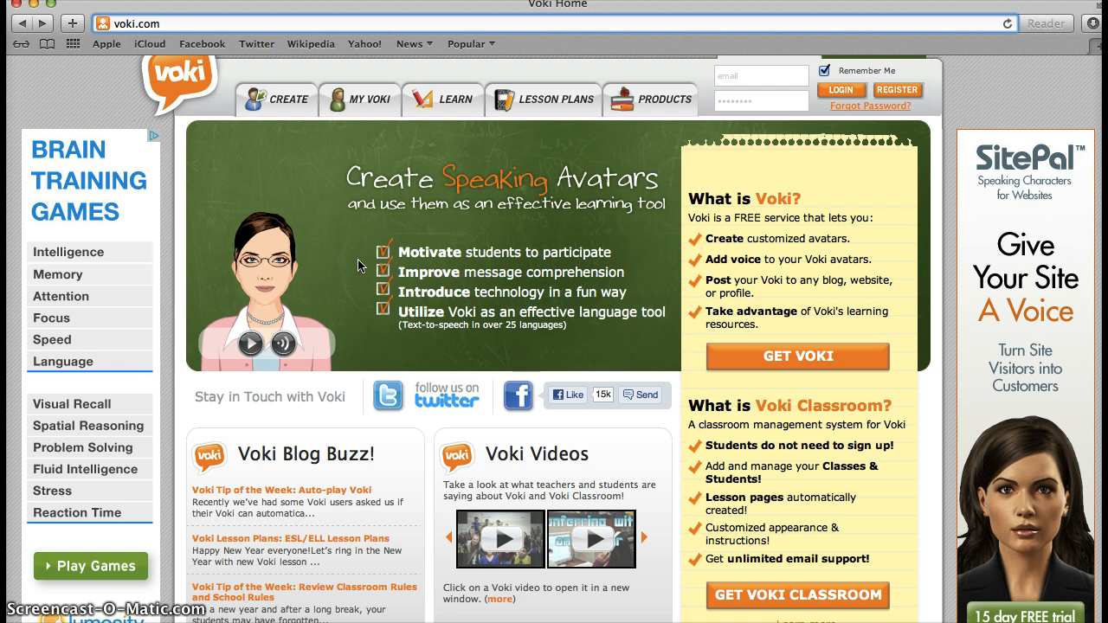
scroll(361, 266, "up", 1)
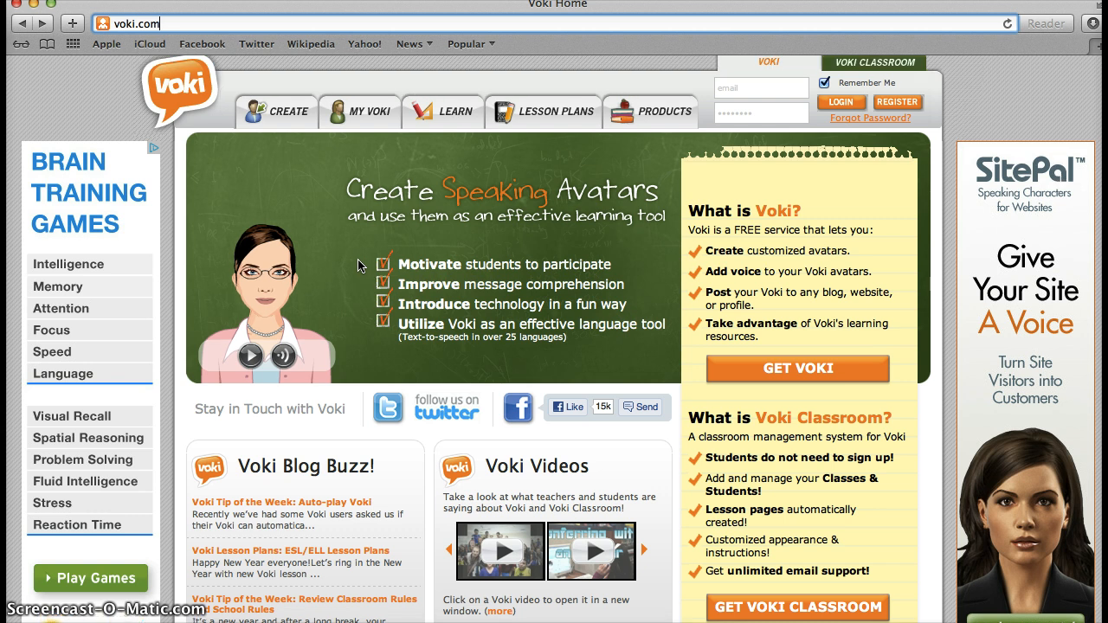
scroll(361, 266, "up", 1)
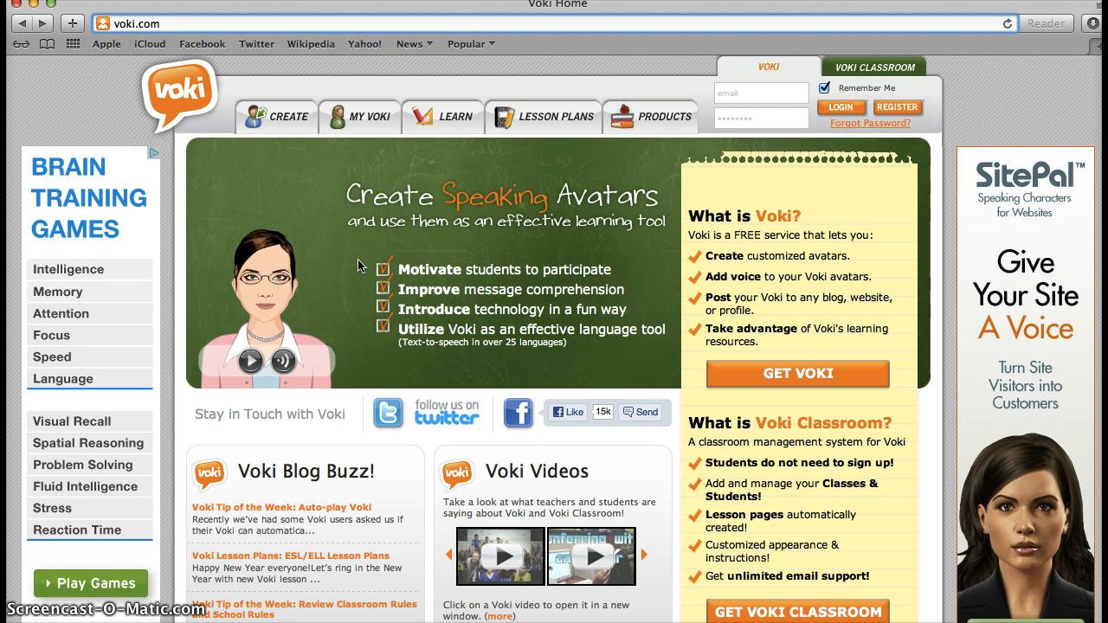
scroll(361, 266, "down", 1)
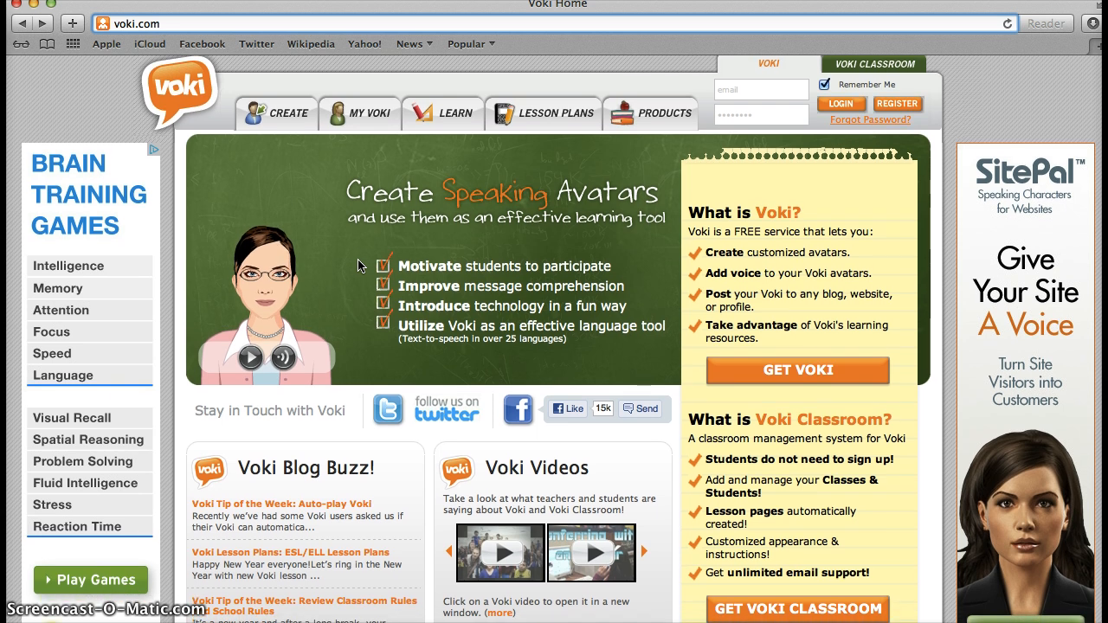
scroll(361, 266, "down", 1)
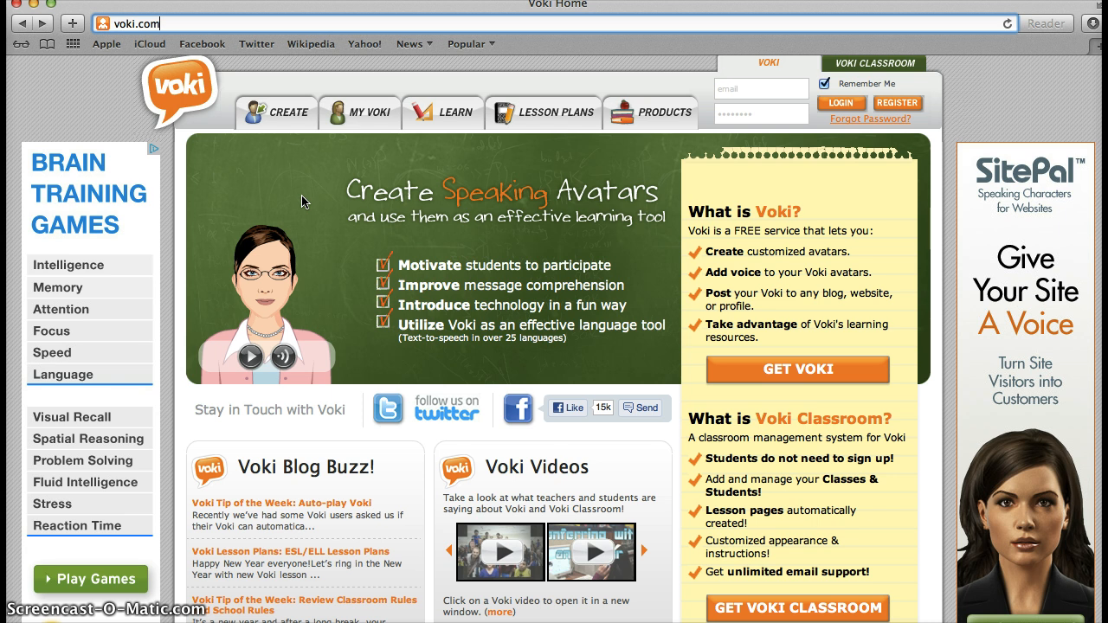
left_click(292, 143)
left_click(288, 119)
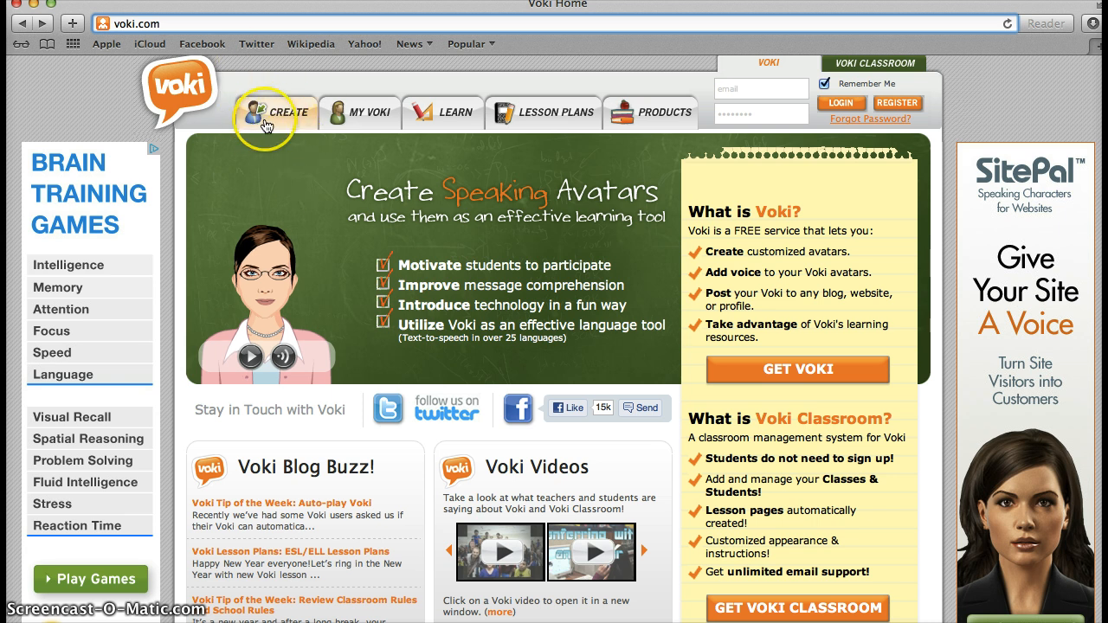
left_click(269, 121)
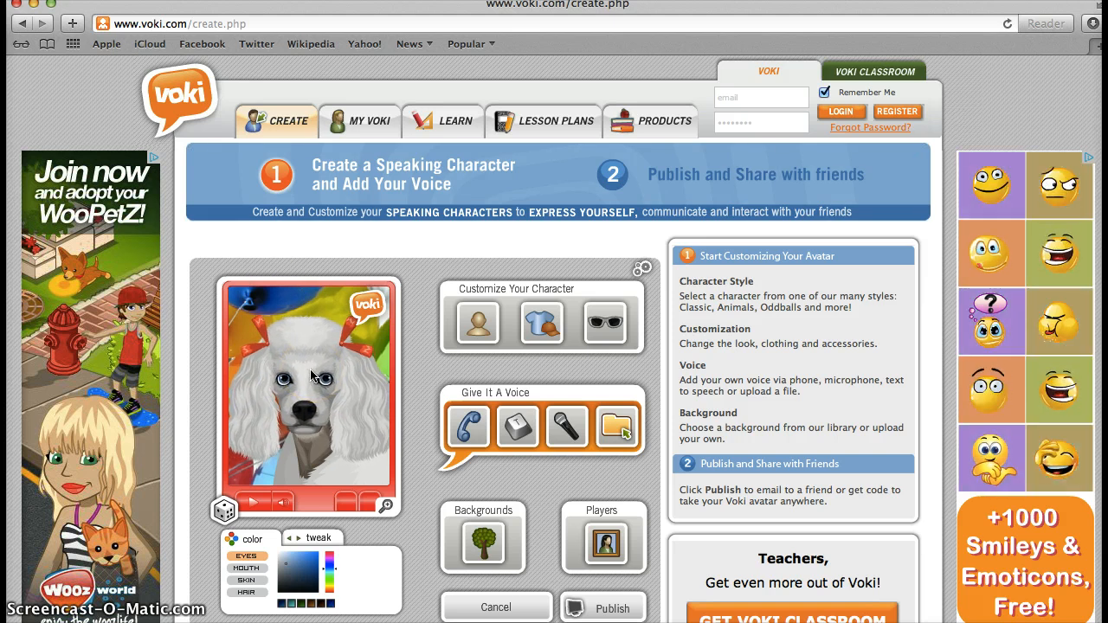
scroll(303, 374, "down", 2)
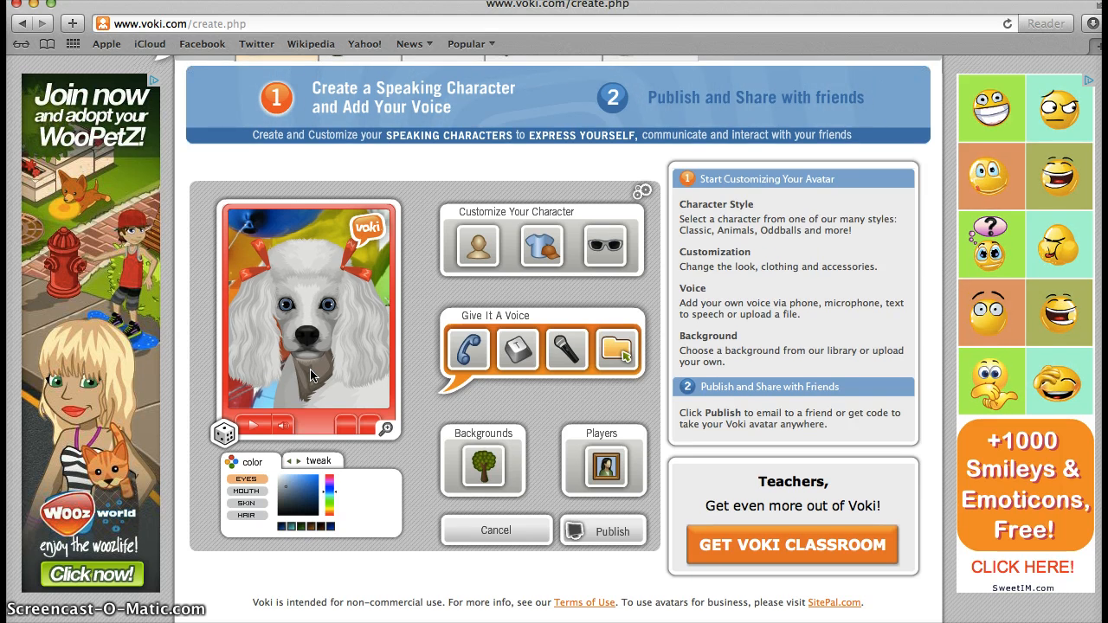
left_click(309, 369)
Step: In the background library, switch to the INDOORS category and pick the hallway thumbnail
left_click(463, 429)
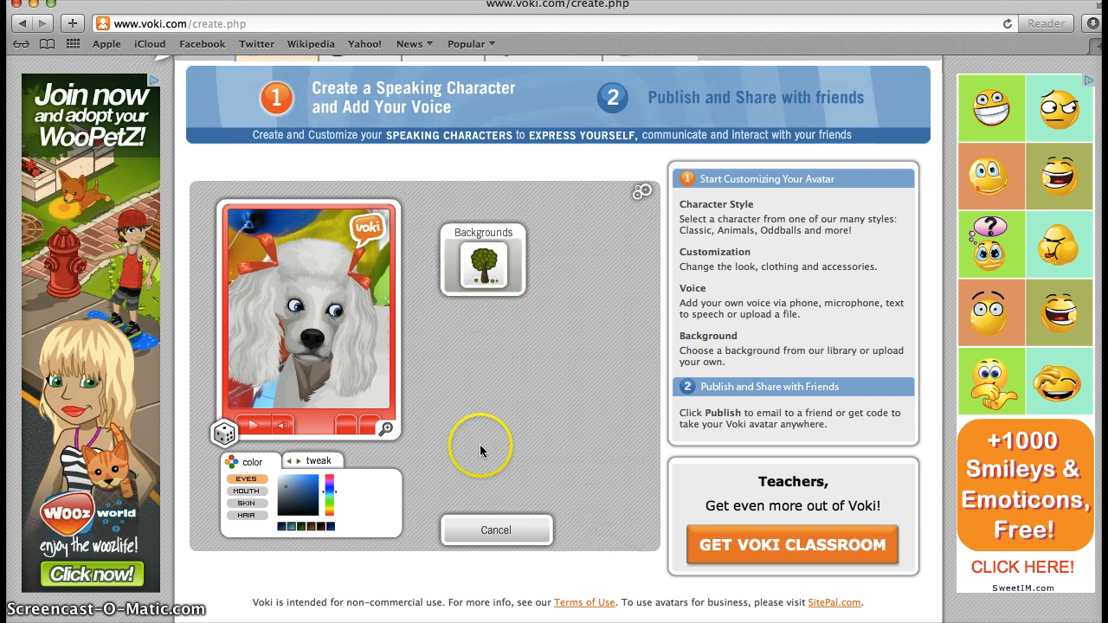
left_click(482, 250)
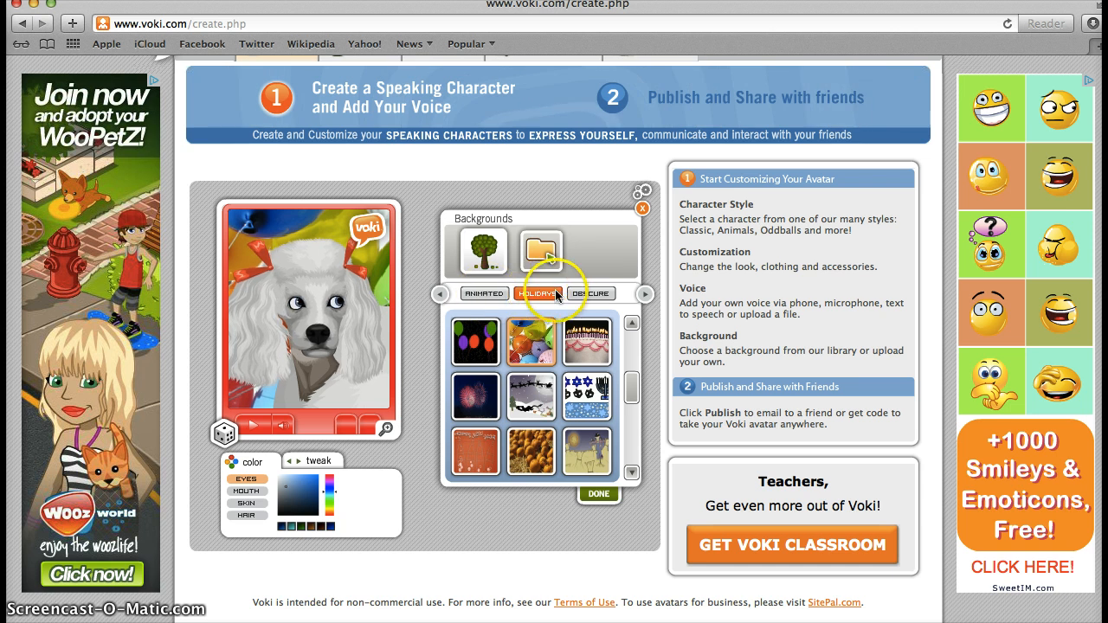
left_click(589, 294)
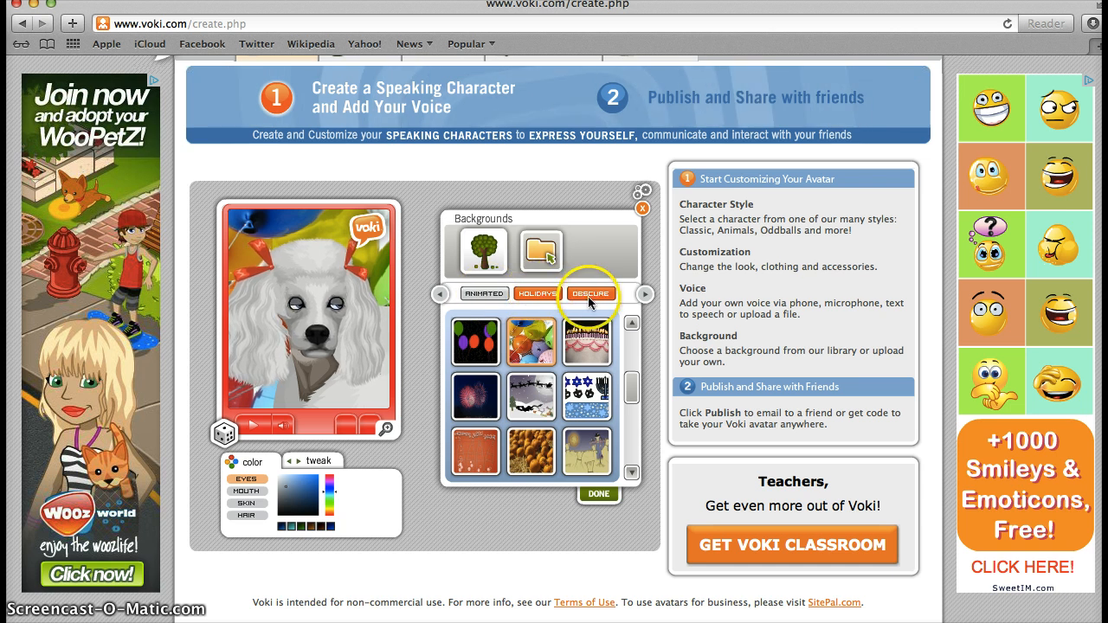
left_click(640, 294)
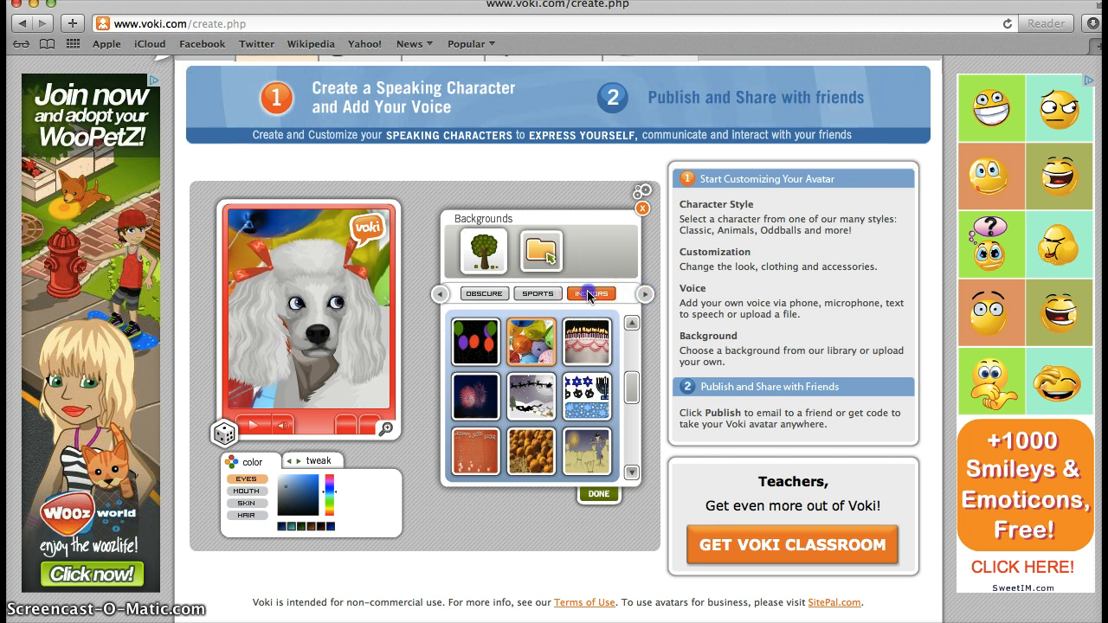
left_click(590, 353)
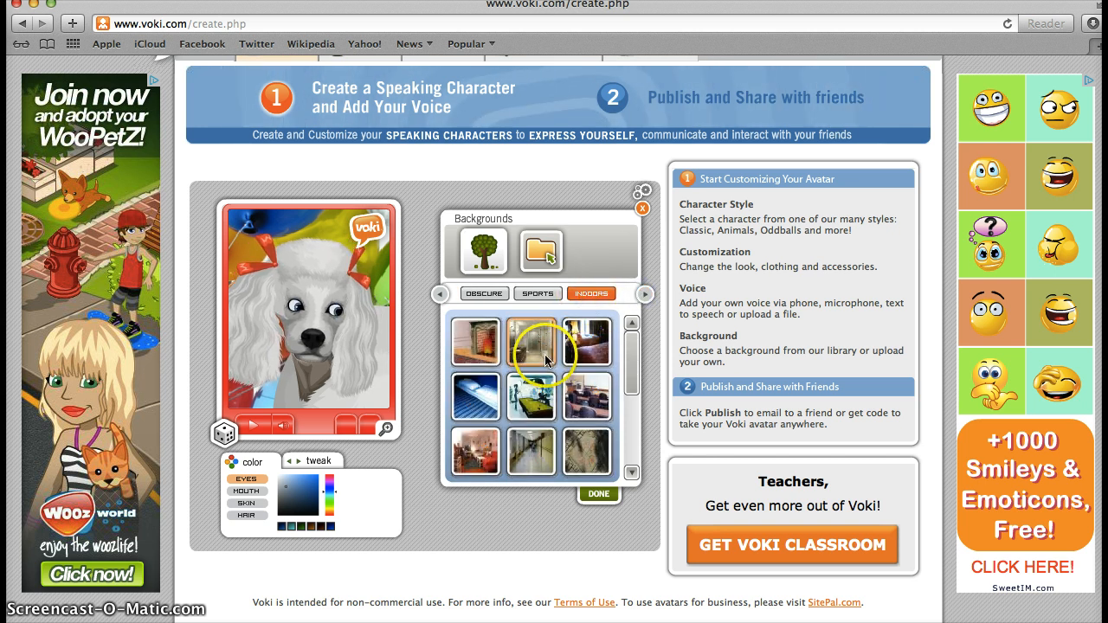
left_click(597, 413)
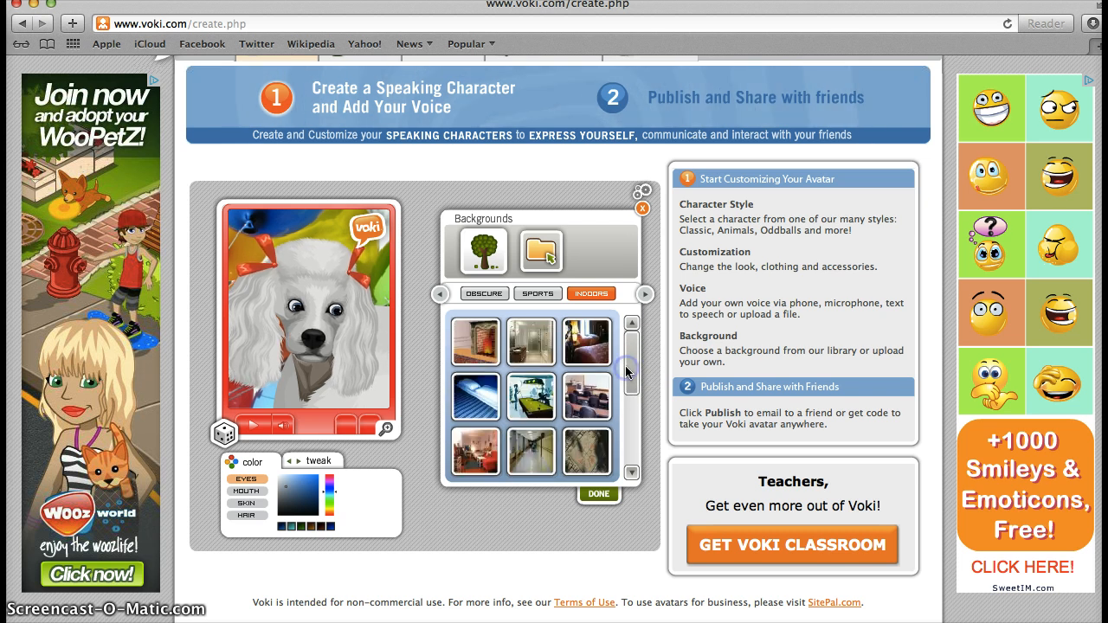
left_click(542, 456)
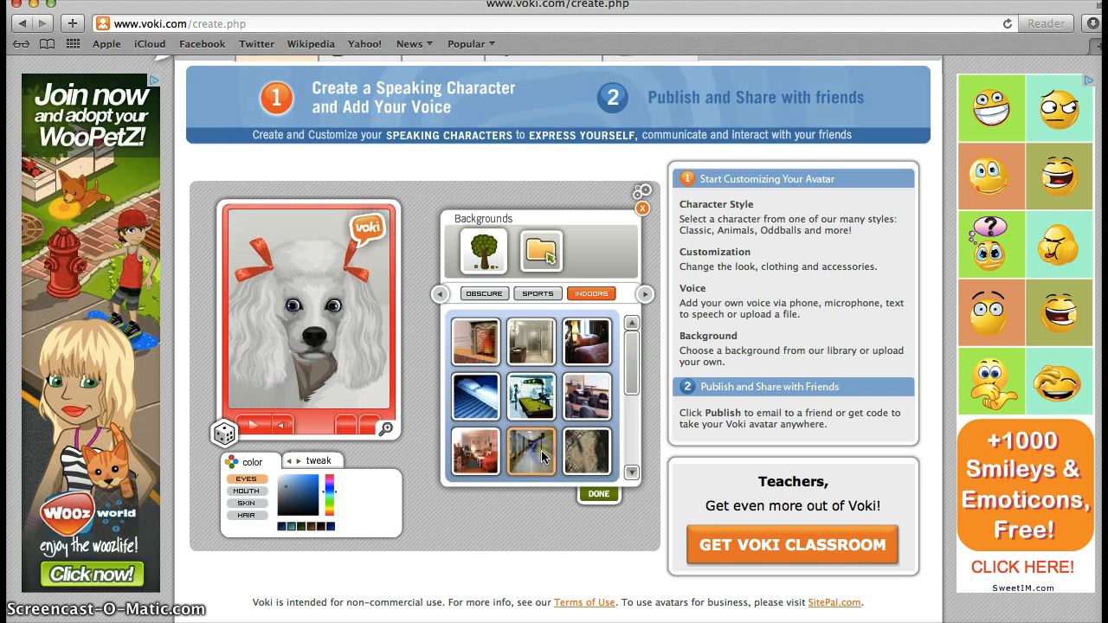
Step: Apply the hallway background, reposition the poodle within it, and confirm with DONE
left_click(280, 310)
left_click_drag(280, 310, 293, 282)
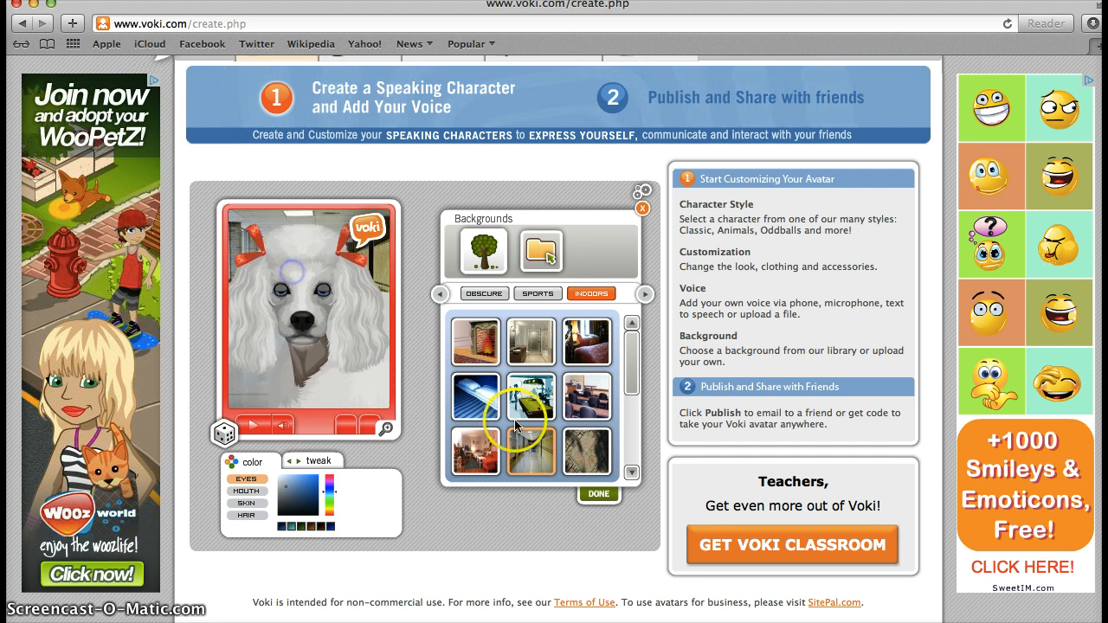
left_click_drag(636, 358, 632, 433)
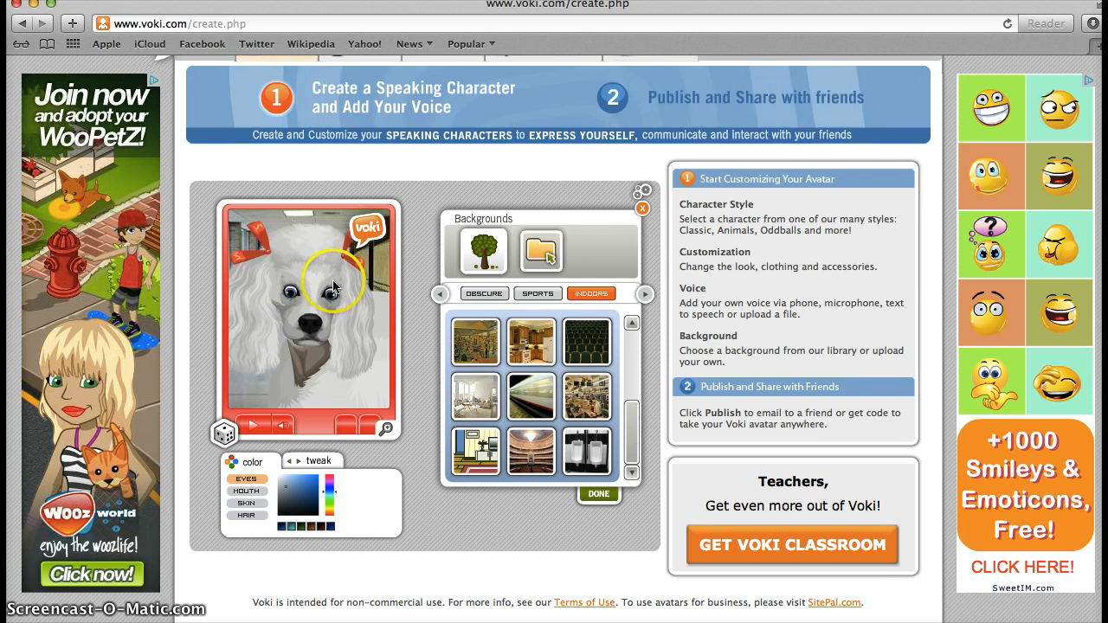
mouse_move(315, 272)
left_mouse_down()
mouse_move(324, 377)
mouse_move(319, 276)
left_mouse_up()
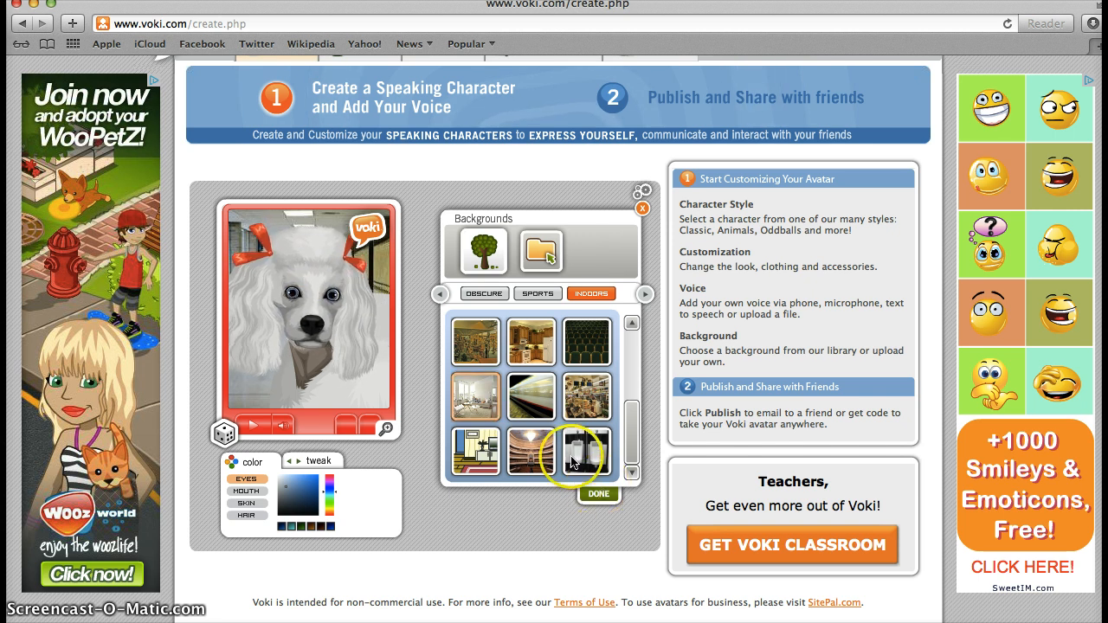
left_click(593, 493)
left_click(593, 492)
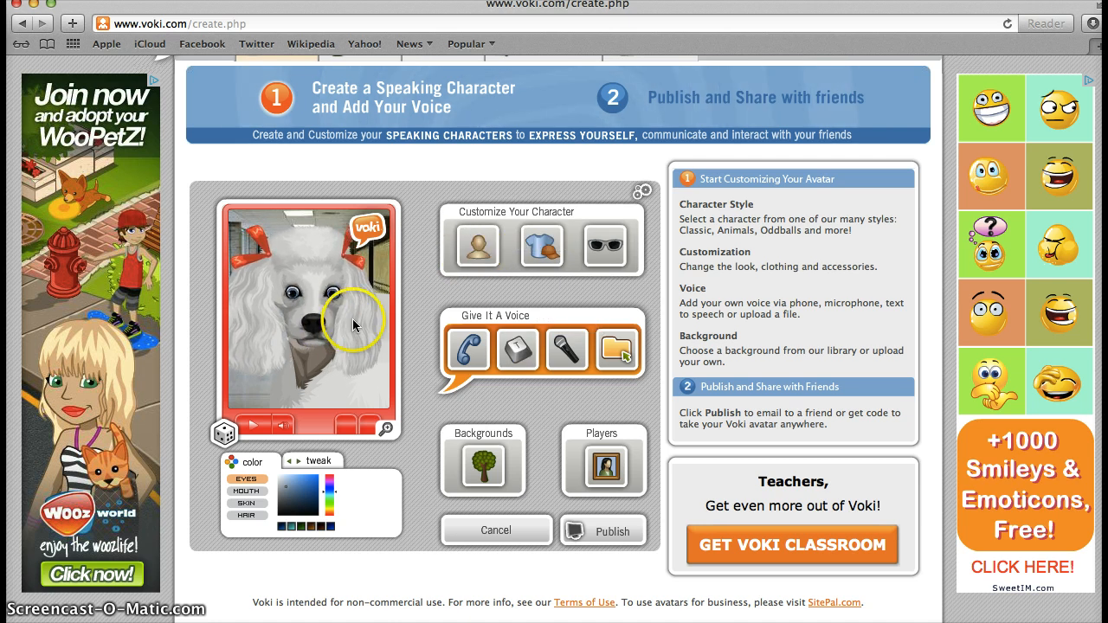
Step: Browse the character heads, trying Abraham Lincoln and Mahatma Gandhi from the historical figures
left_click(482, 251)
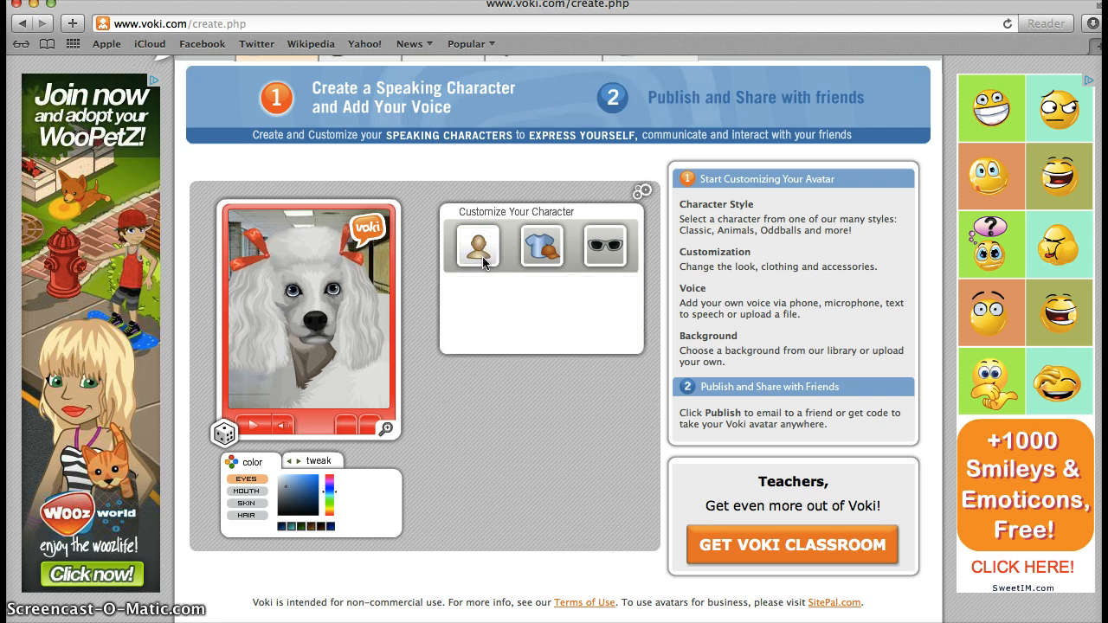
left_click(482, 270)
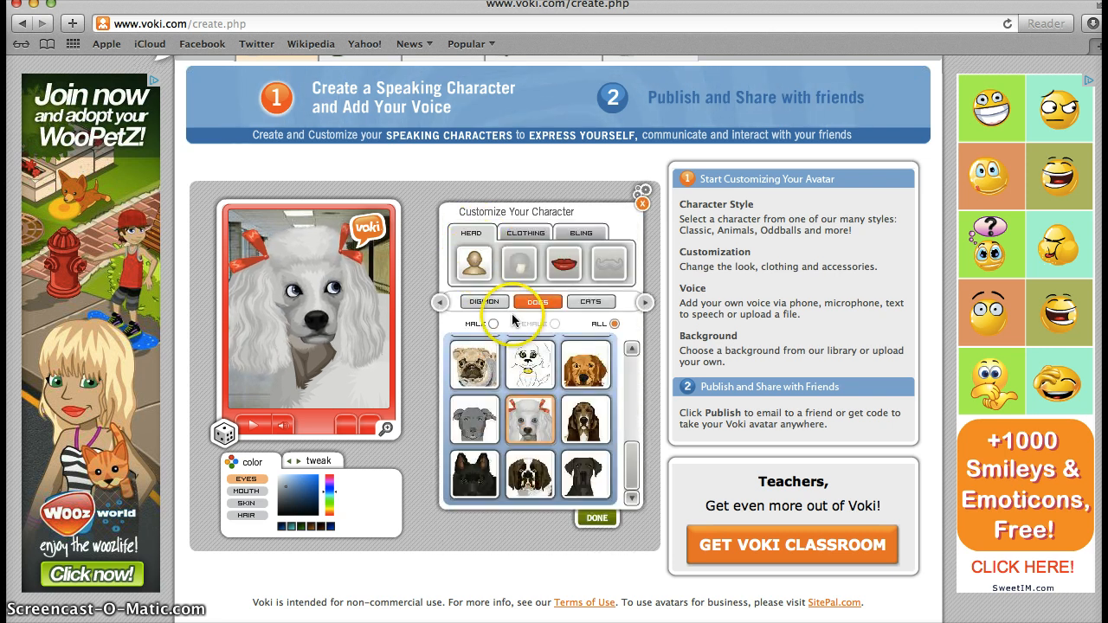
left_click(590, 301)
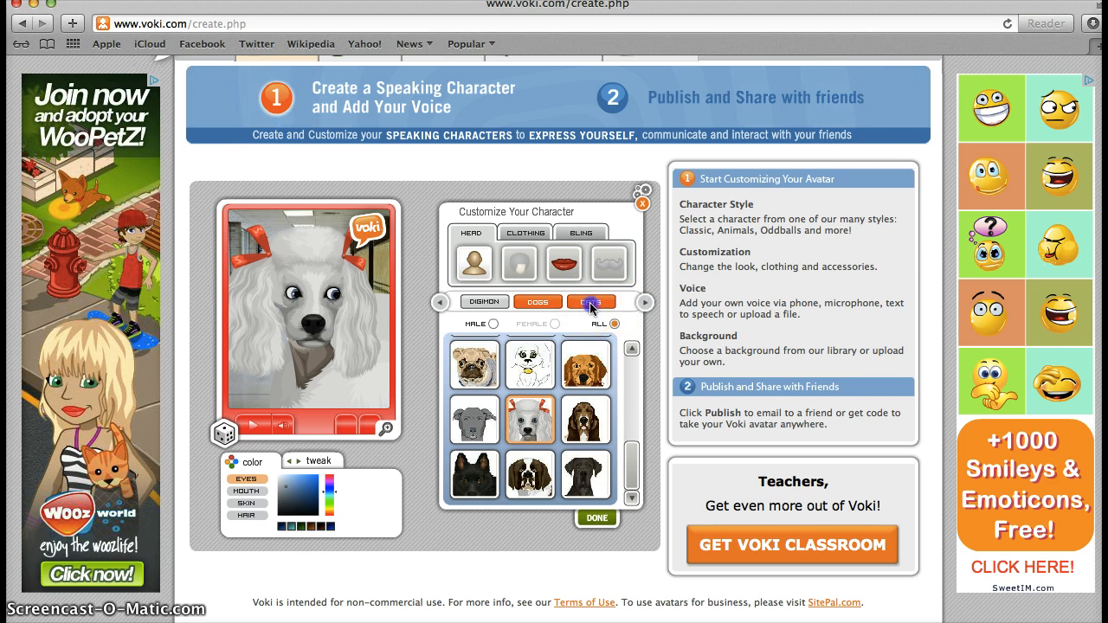
left_click(643, 303)
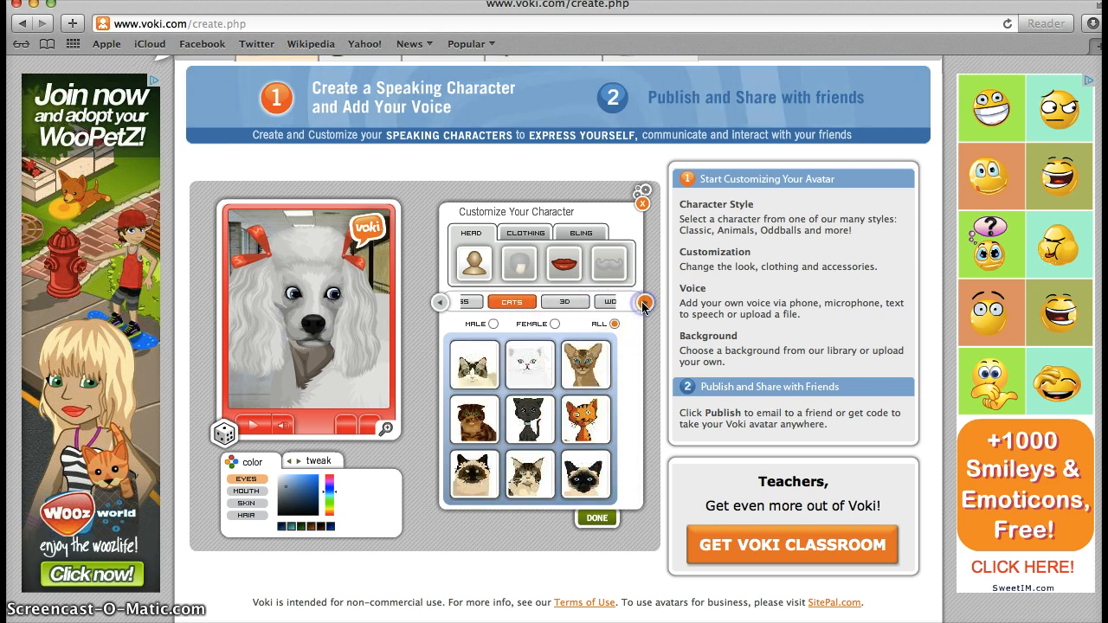
left_click(524, 305)
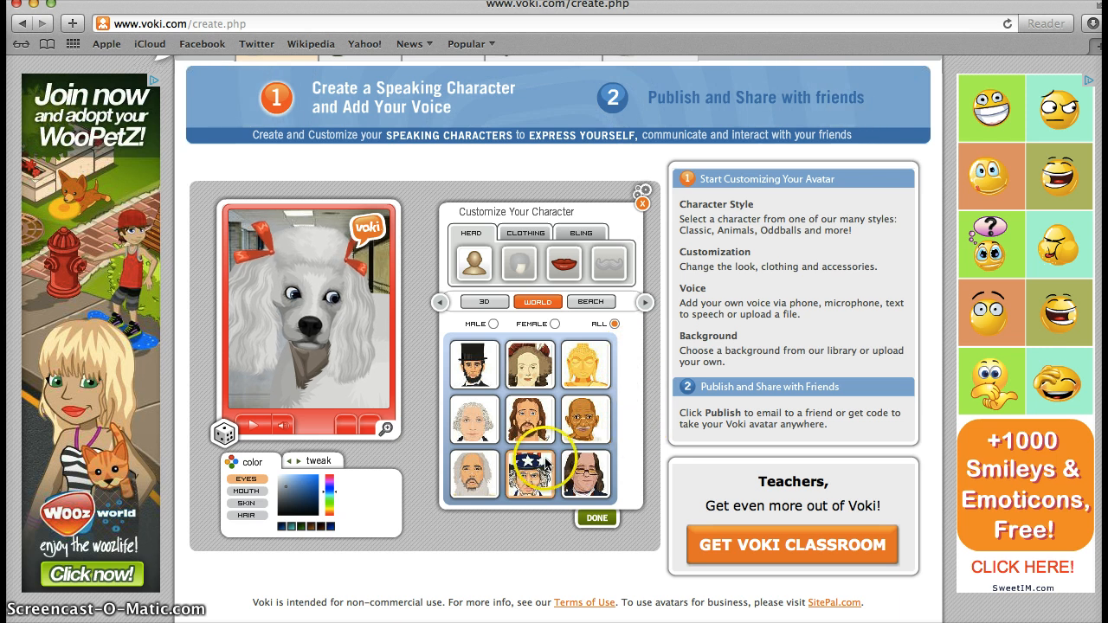
left_click(489, 378)
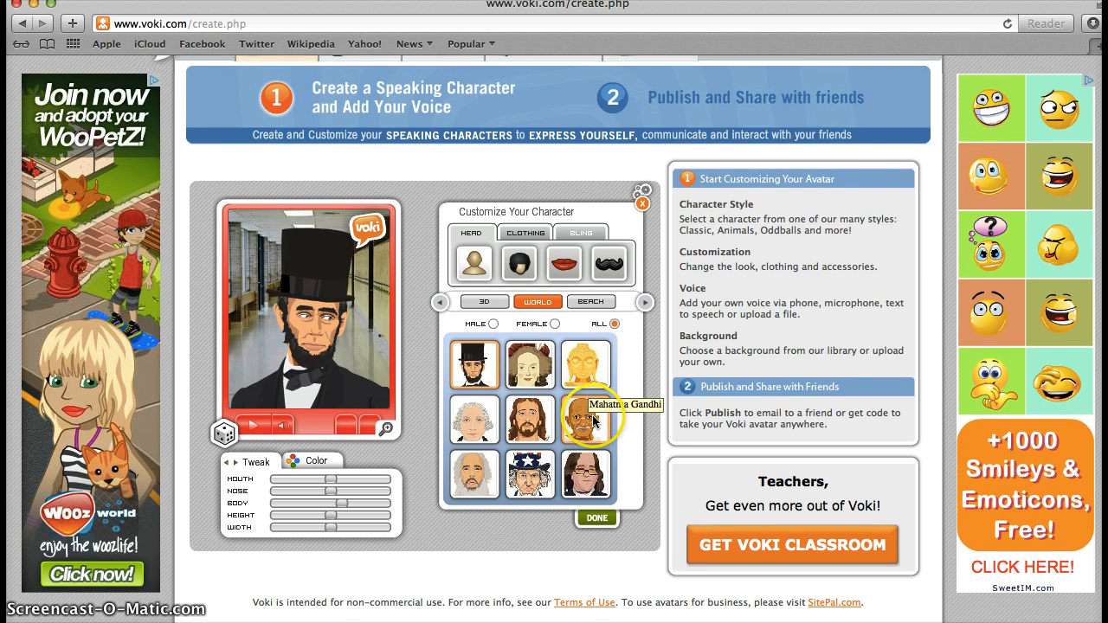
left_click(585, 420)
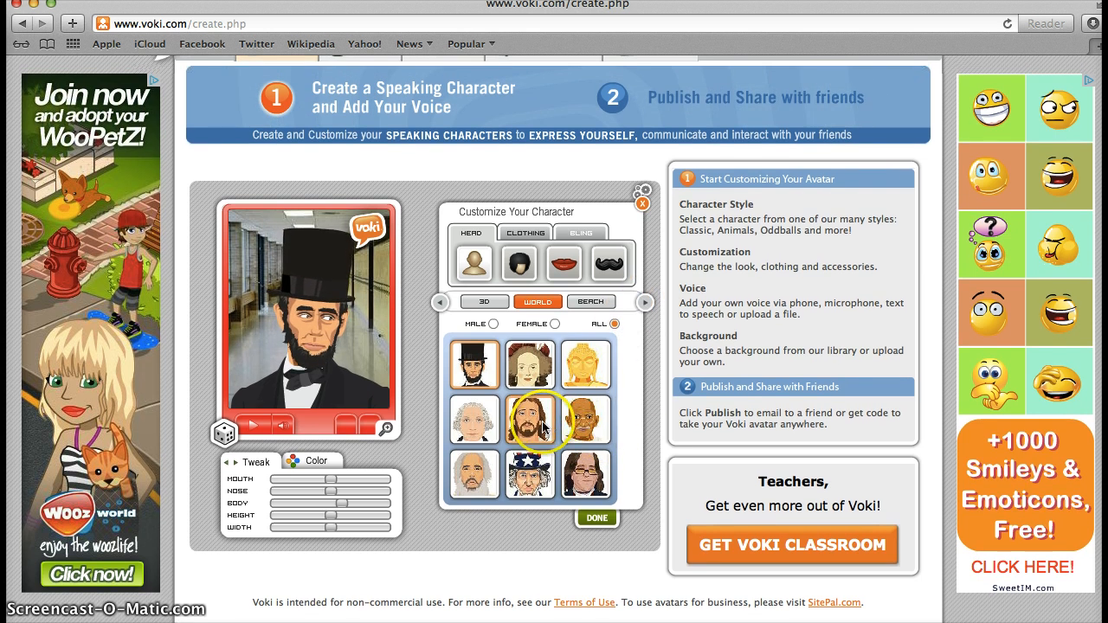
Step: Switch to the Classic style faces and choose the long-haired woman
left_click(643, 303)
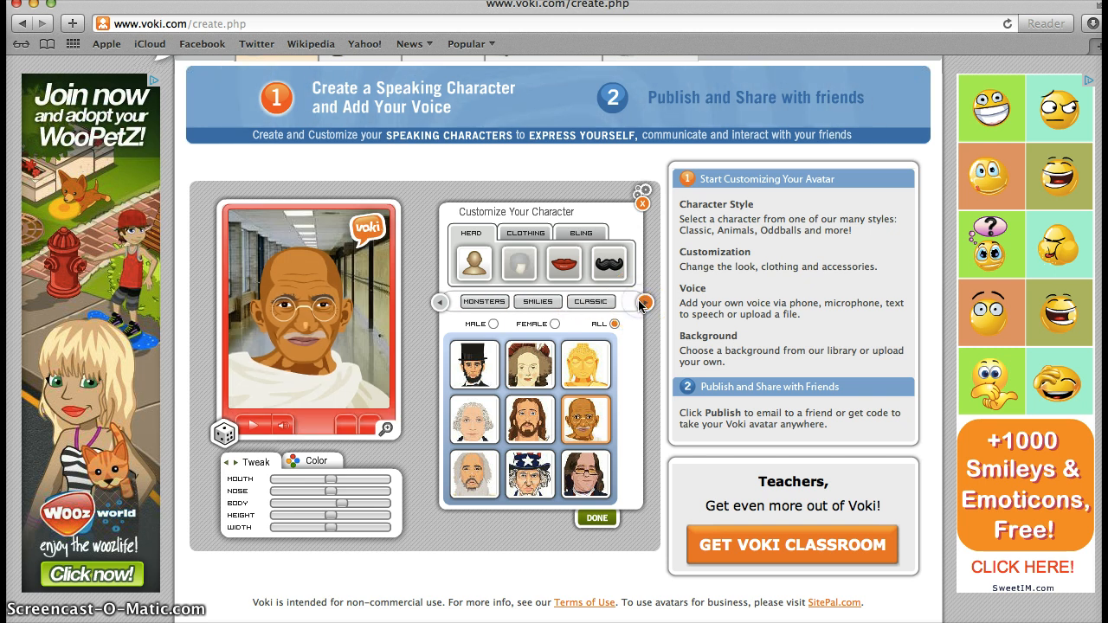
left_click(582, 302)
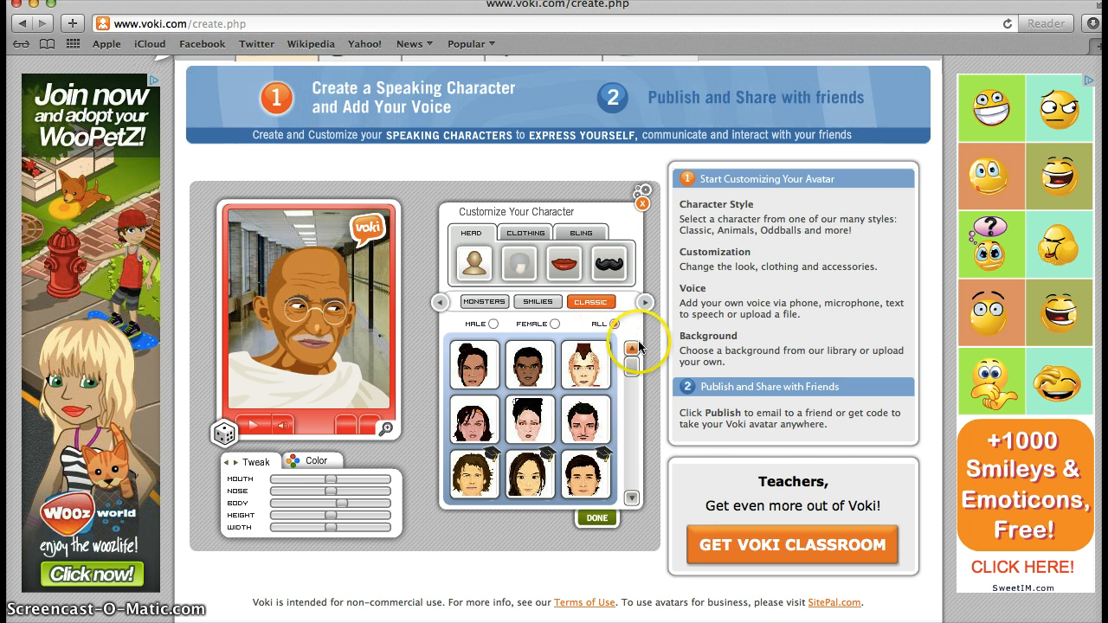
left_click(645, 303)
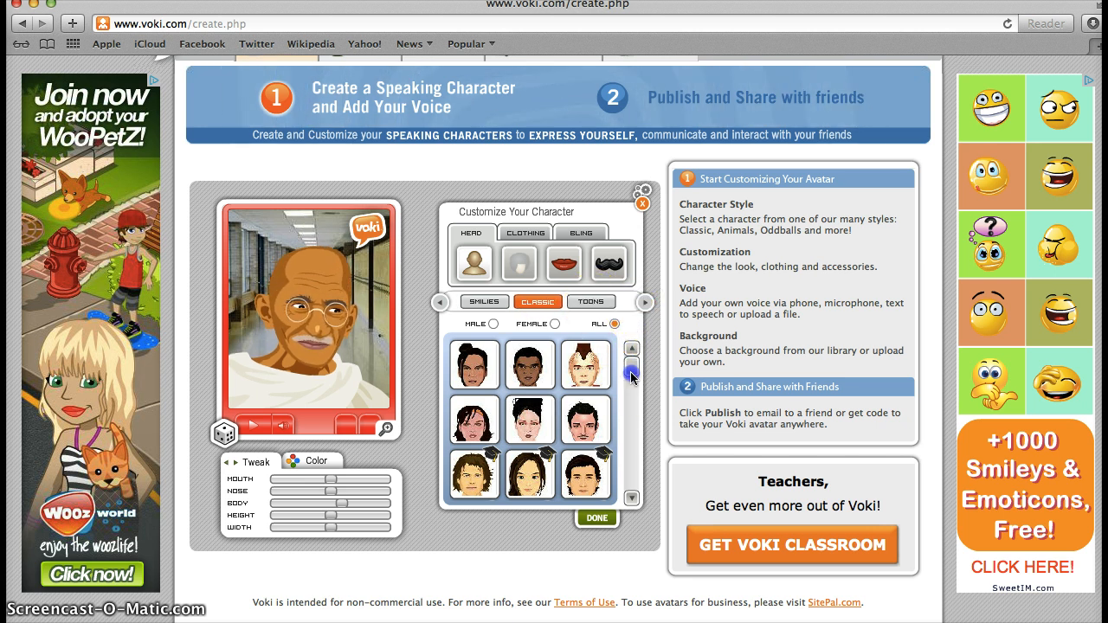
left_click_drag(631, 374, 632, 401)
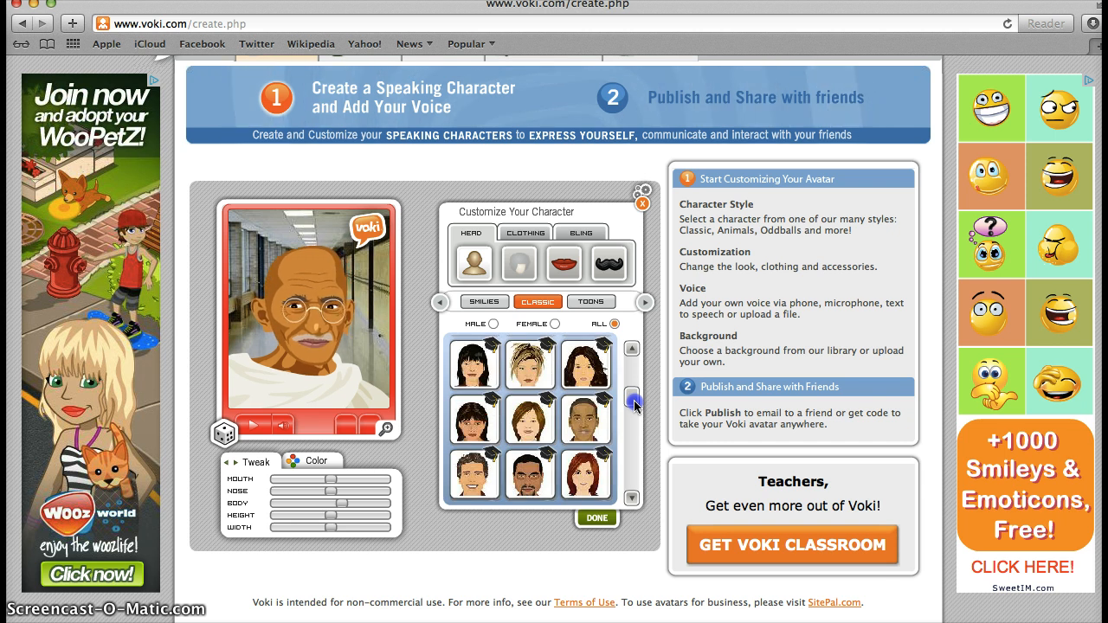
left_click(589, 383)
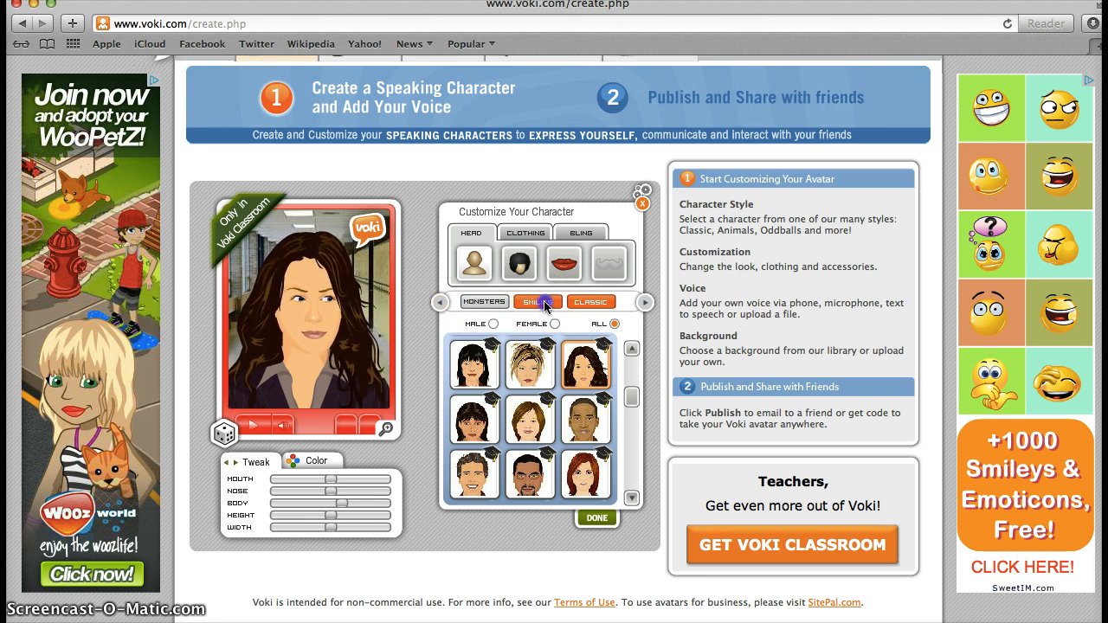
Step: Filter the characters to female and browse the Smilies, Classic and Edgy styles
left_click(544, 302)
left_click(580, 302)
left_click(550, 325)
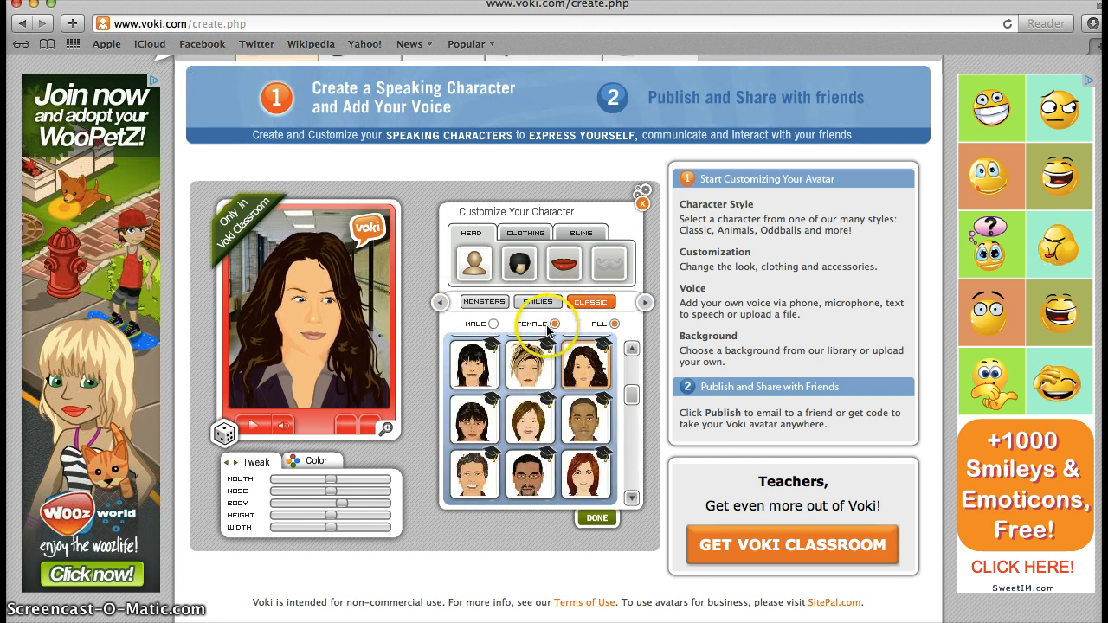
left_click(630, 373)
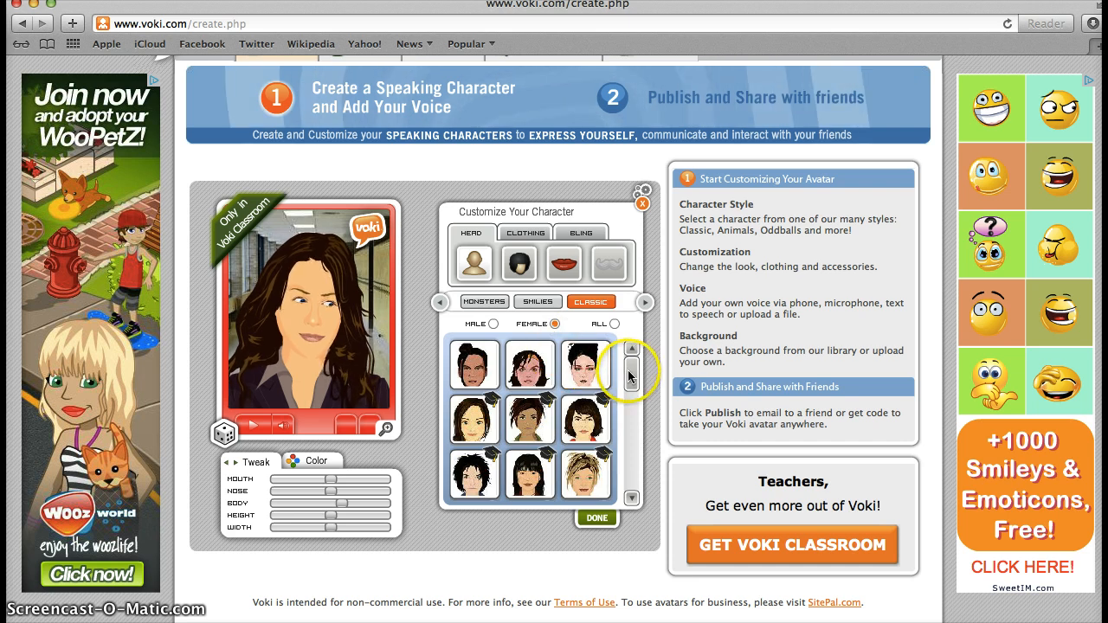
left_click_drag(629, 373, 643, 329)
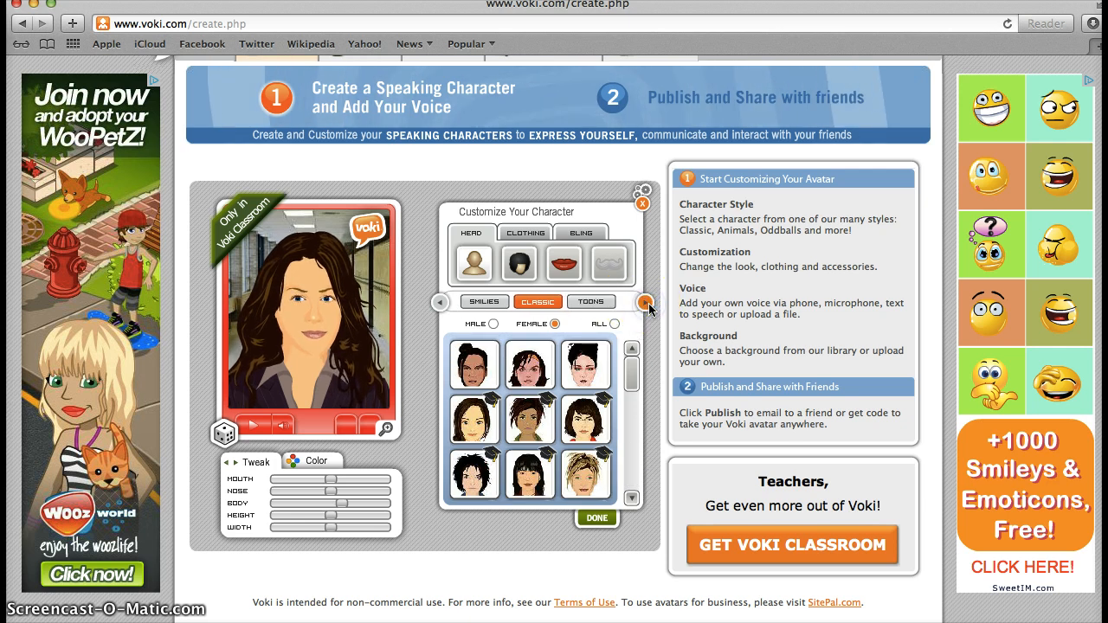
left_click(646, 303)
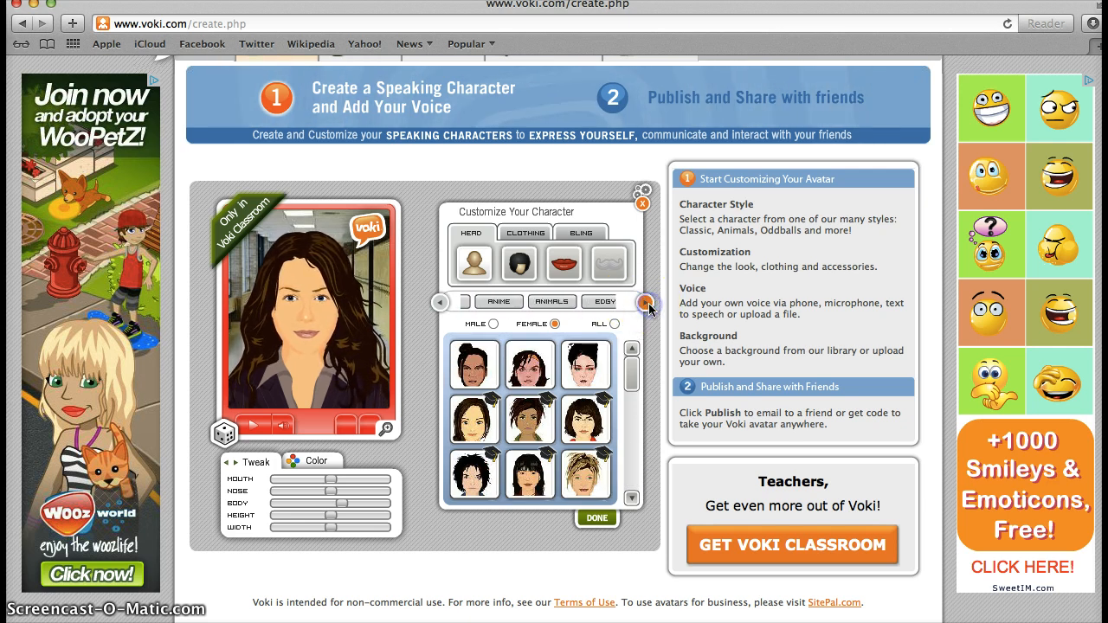
left_click(578, 303)
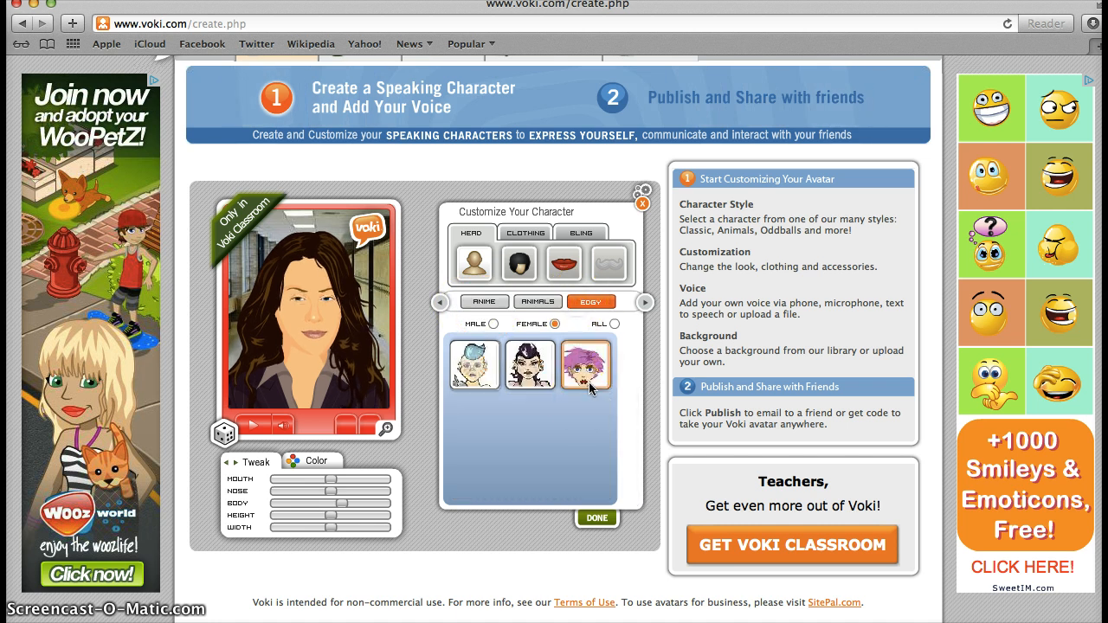
Step: Return to the Classic female faces and pick the dark-haired woman with the pink top
left_click(446, 304)
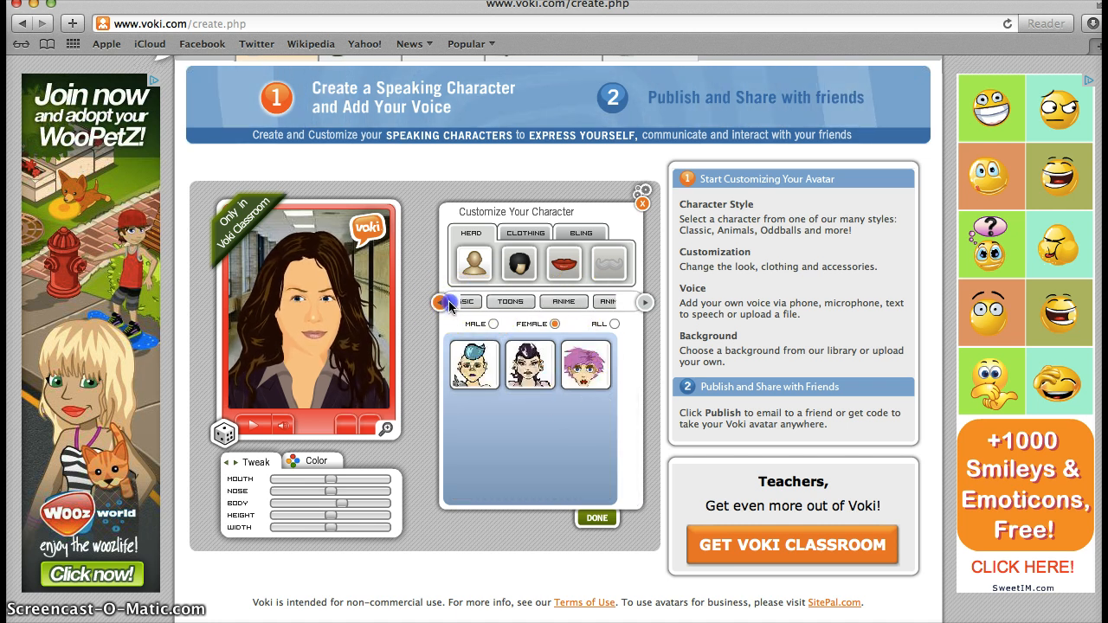
left_click(544, 305)
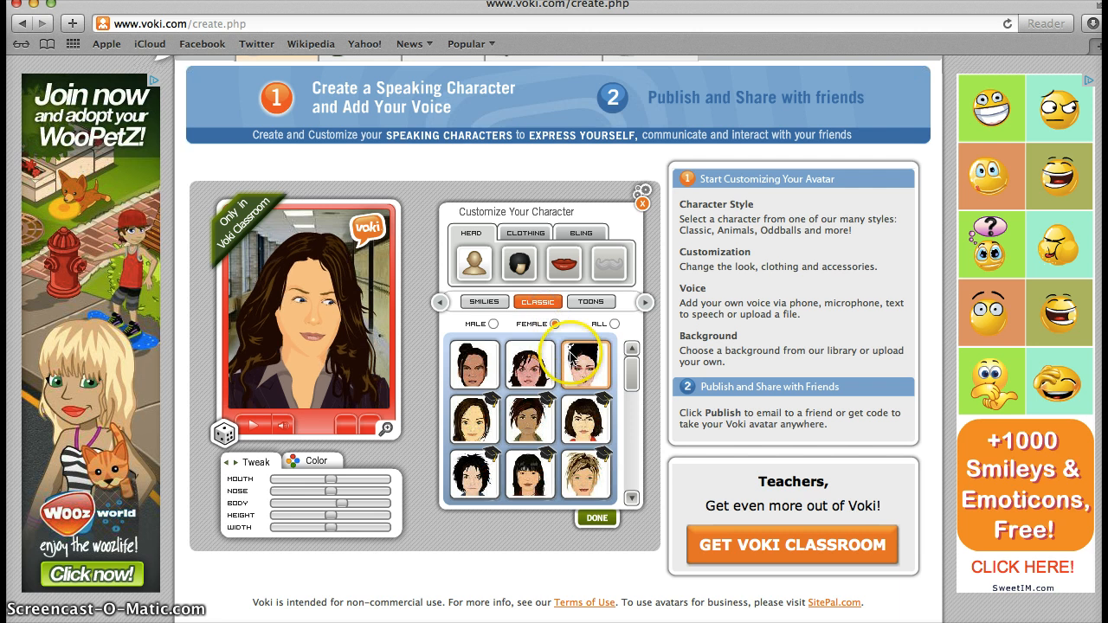
left_click(588, 367)
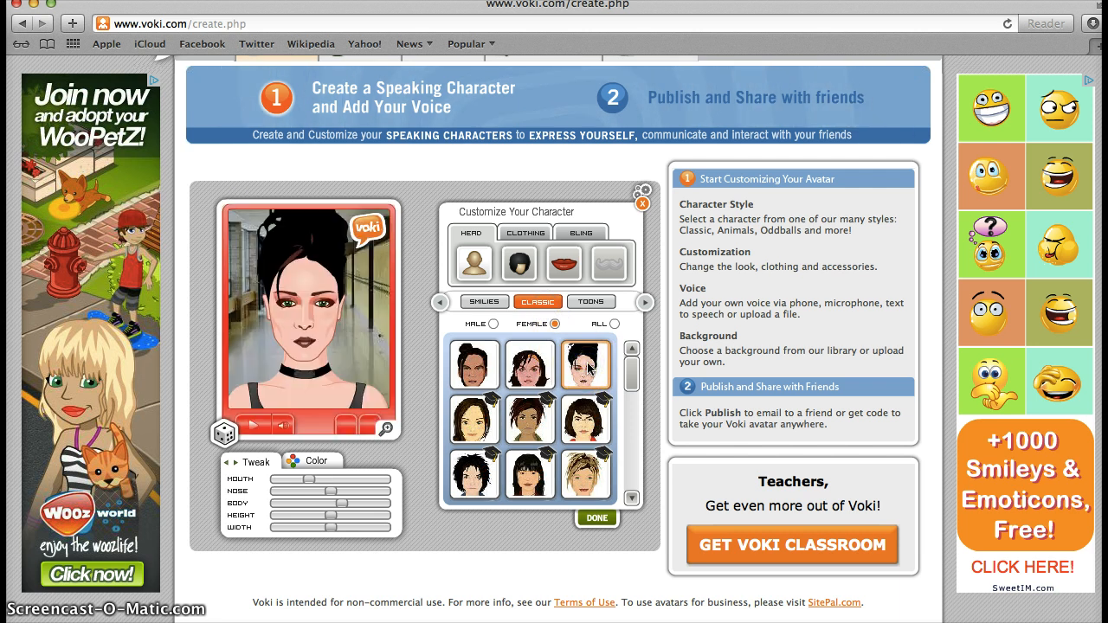
left_click(551, 367)
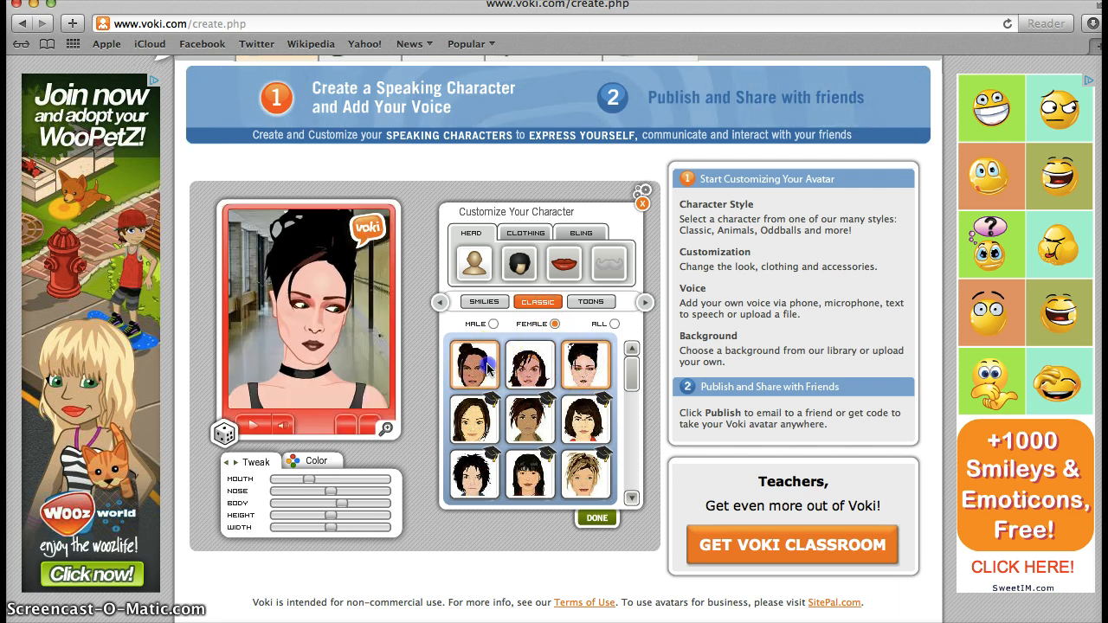
left_click(532, 373)
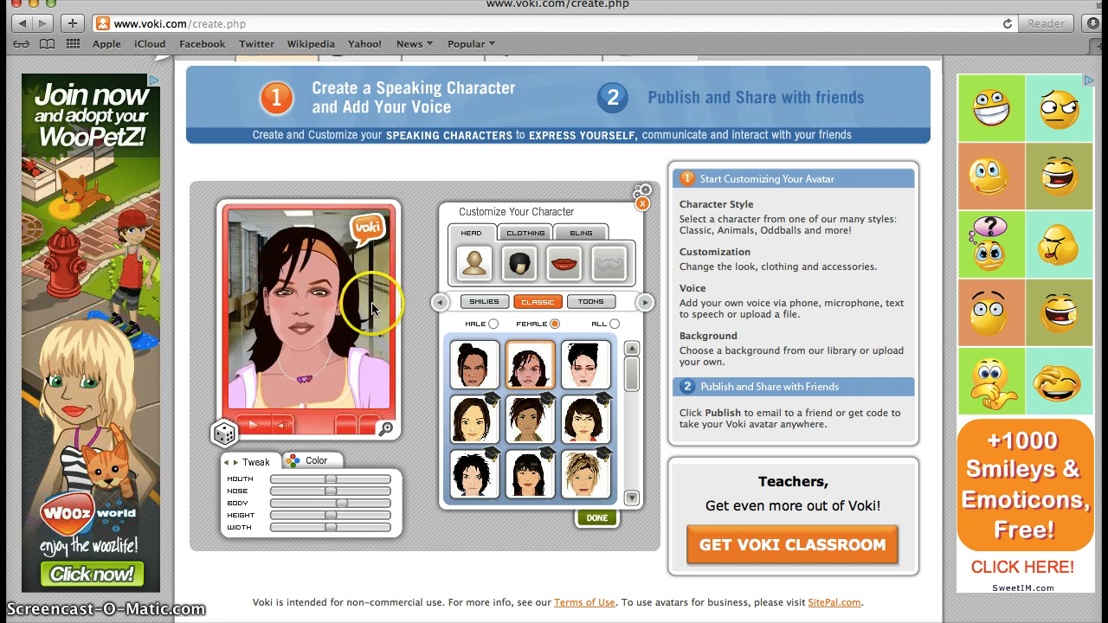
Step: Try black, blonde and reddish-brown hairstyles, settling on reddish-brown hair
left_click(520, 266)
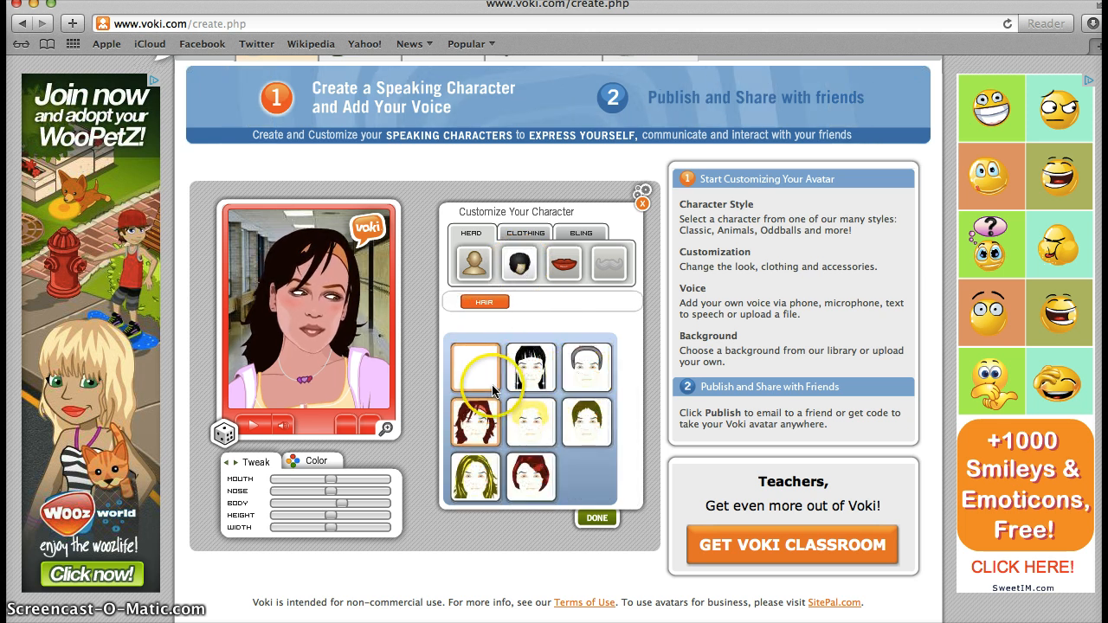
left_click(531, 376)
left_click(536, 420)
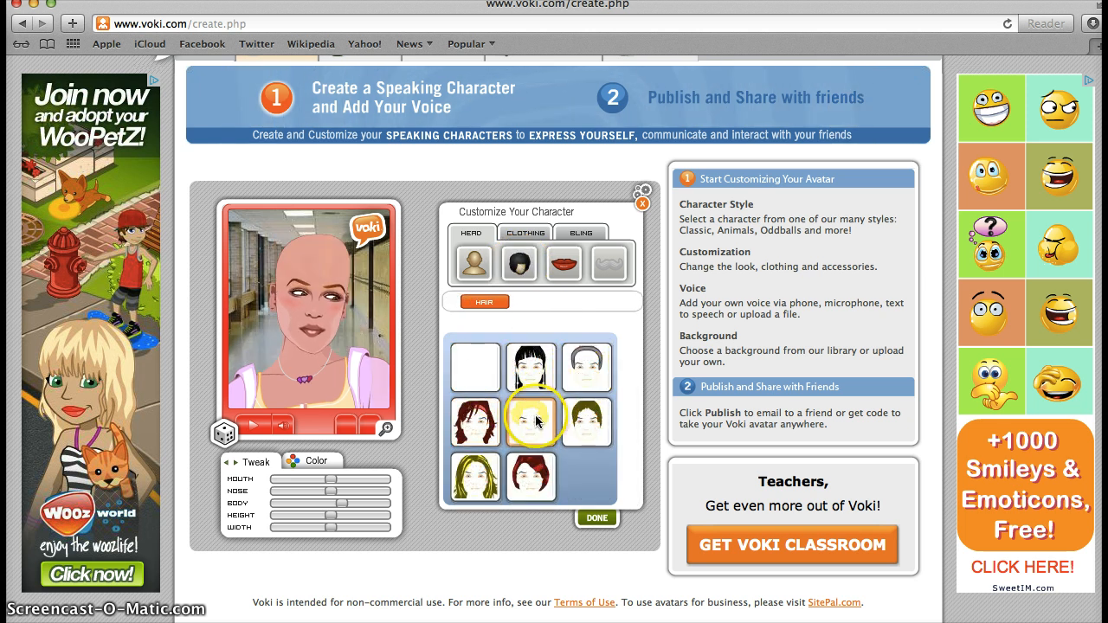
left_click(532, 378)
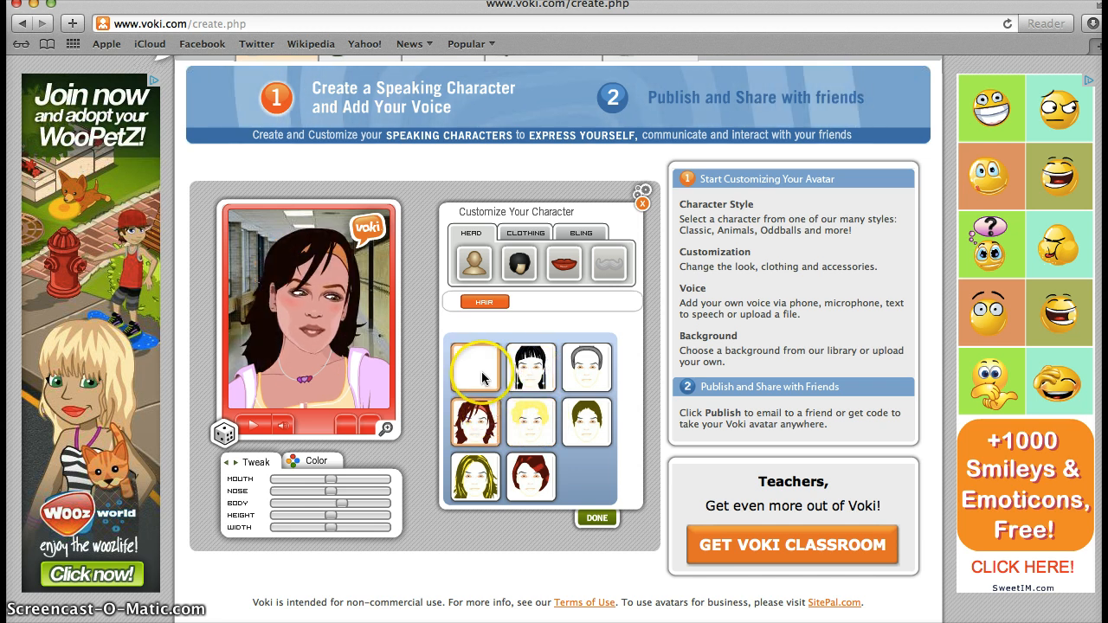
left_click(485, 422)
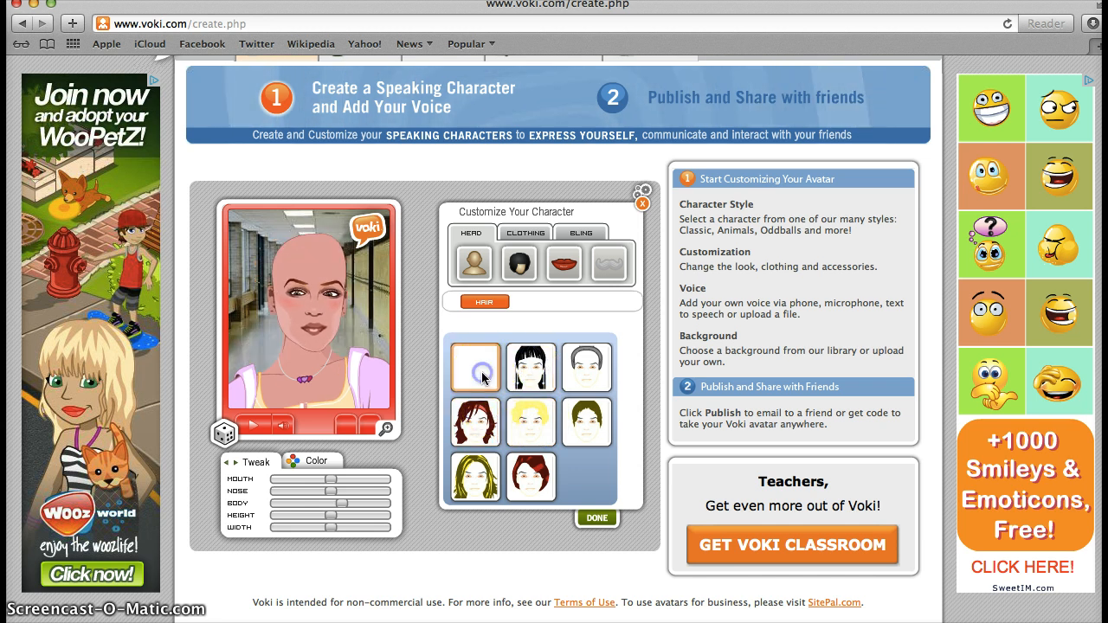
Step: Give the woman the toothy smiling mouth after trying a couple of lip styles
left_click(564, 273)
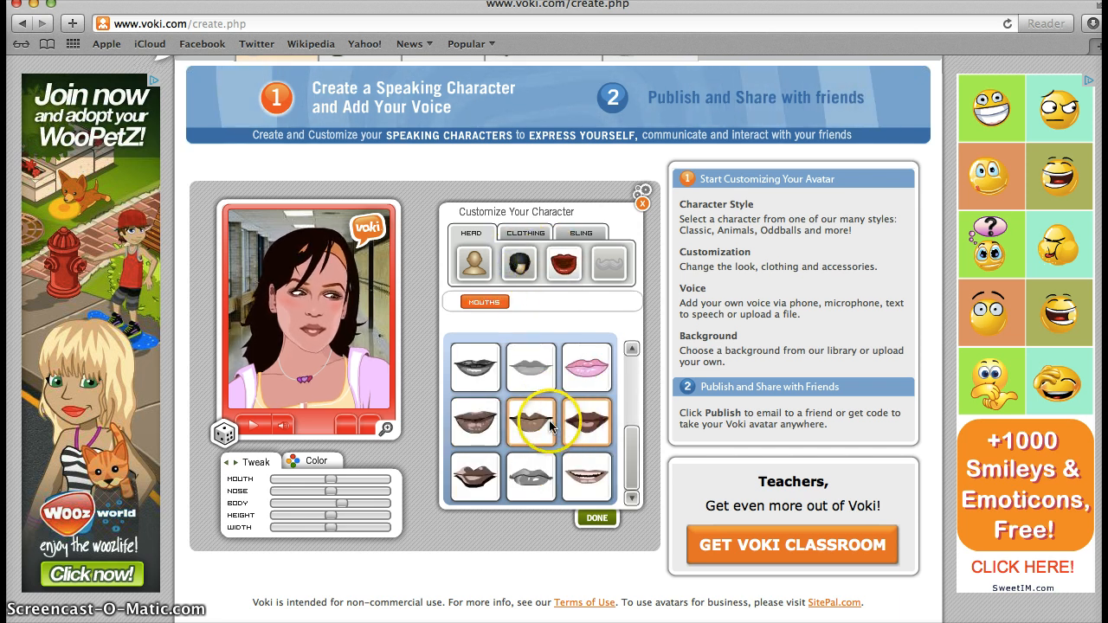
left_click(551, 426)
left_click(482, 430)
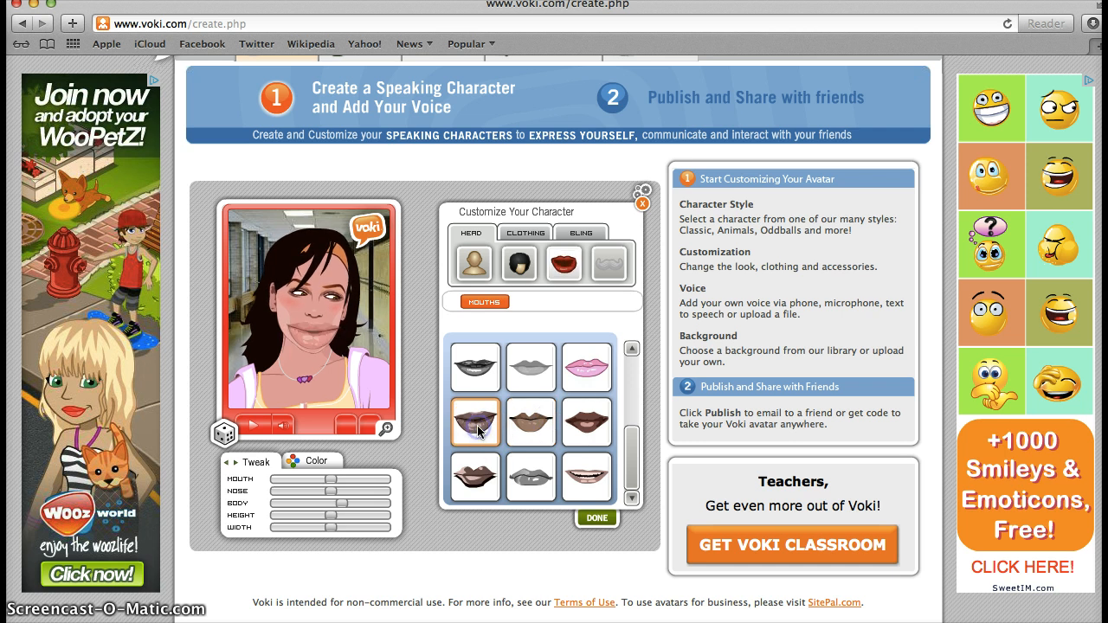
left_click(582, 470)
scroll(580, 467, "down", 1)
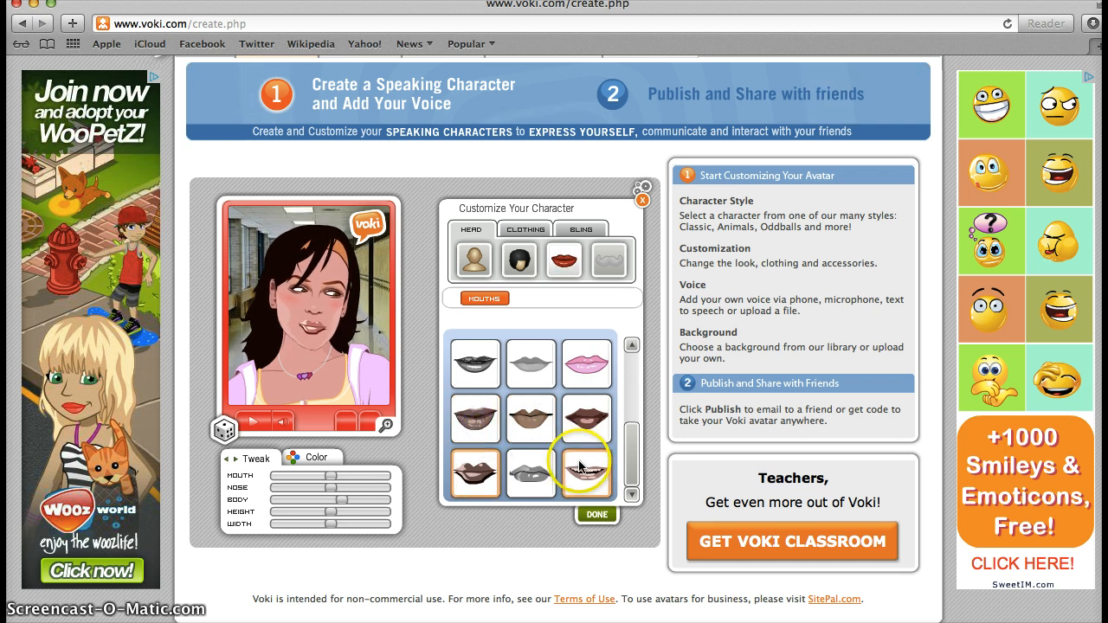
left_click(630, 468)
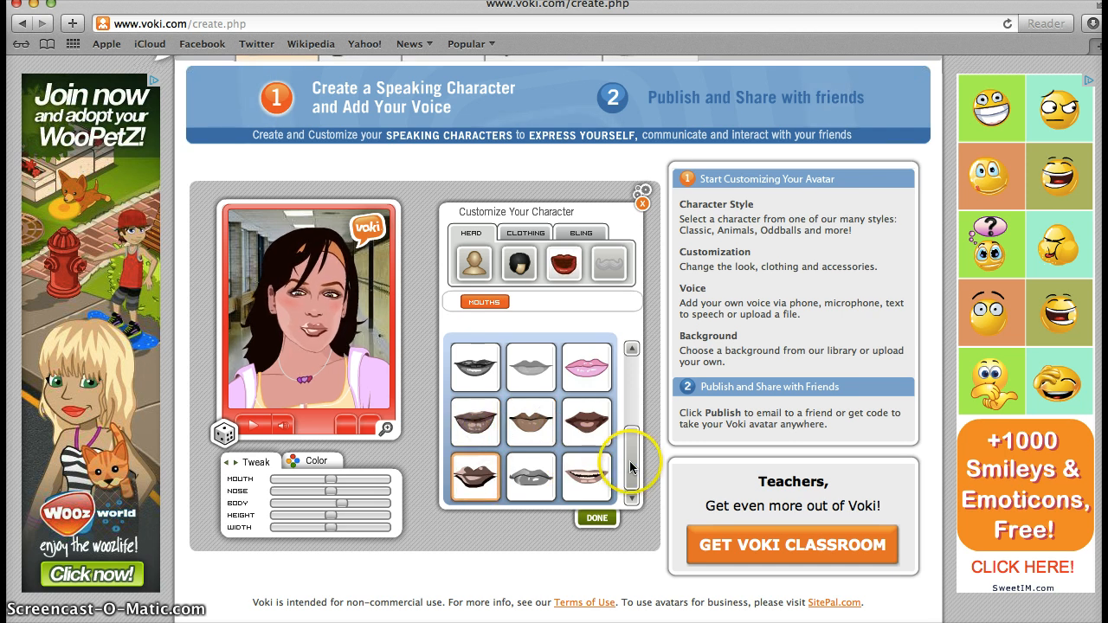
left_click(586, 475)
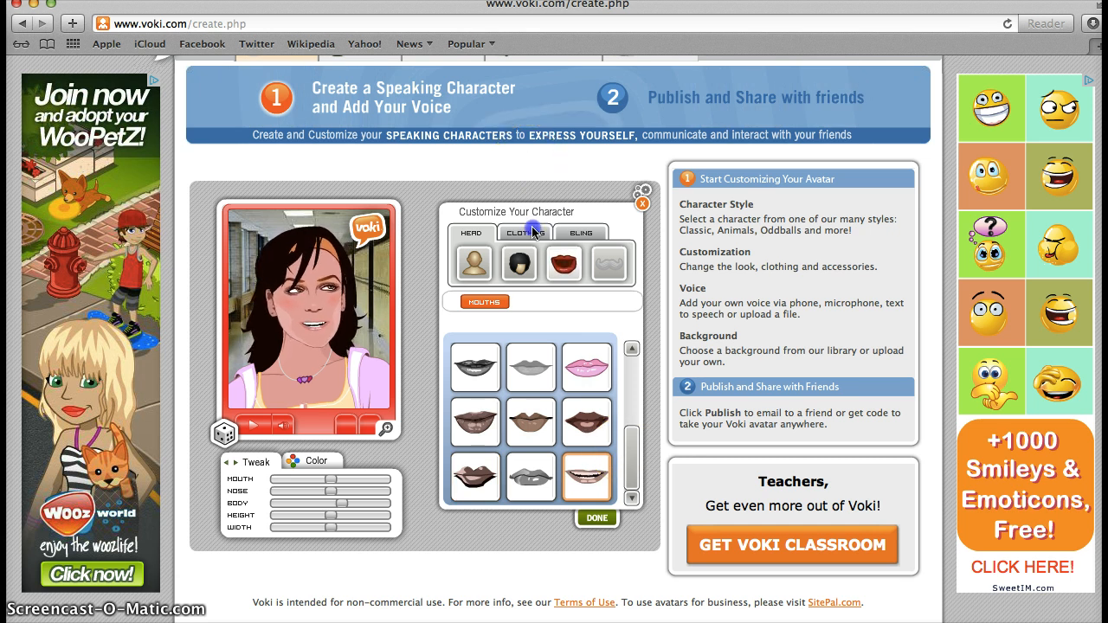
left_click(526, 233)
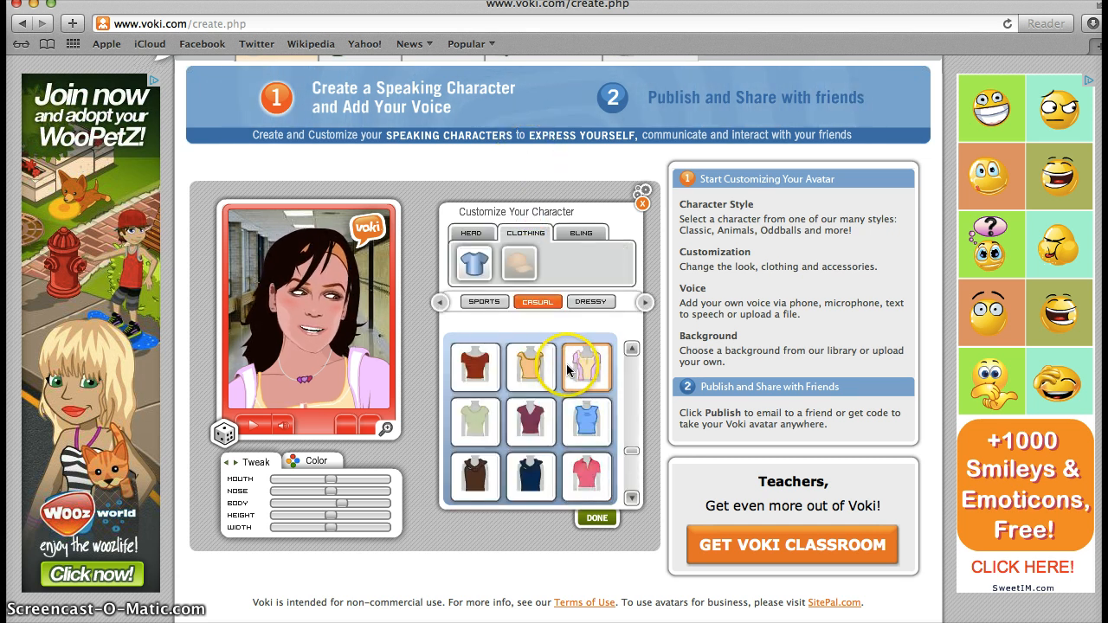
Step: Dress the woman in the green top
left_click(629, 499)
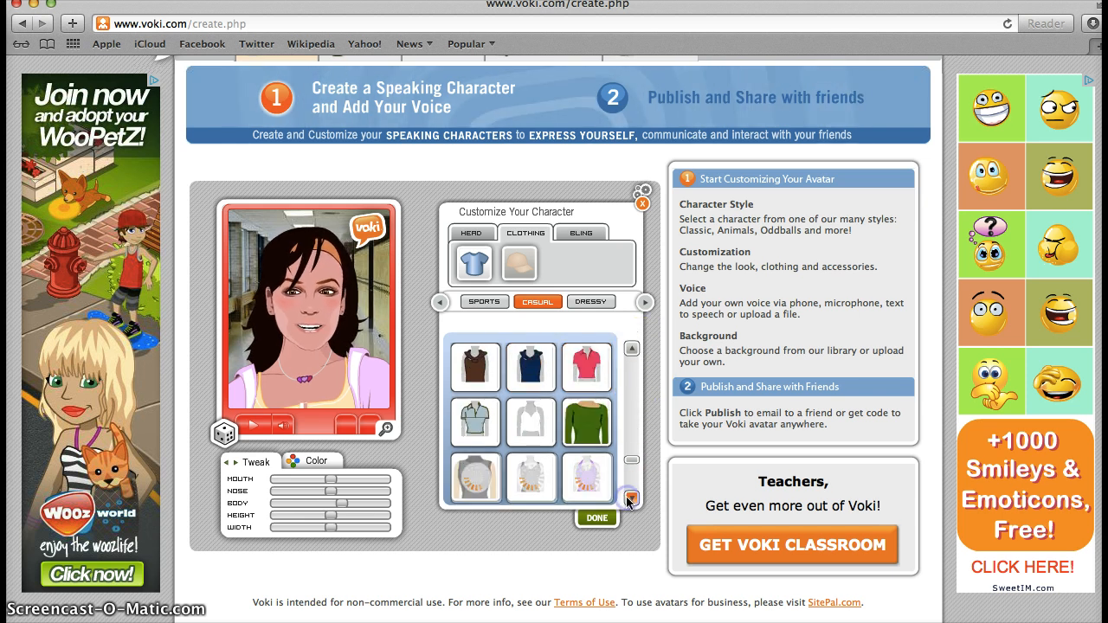
left_click(580, 417)
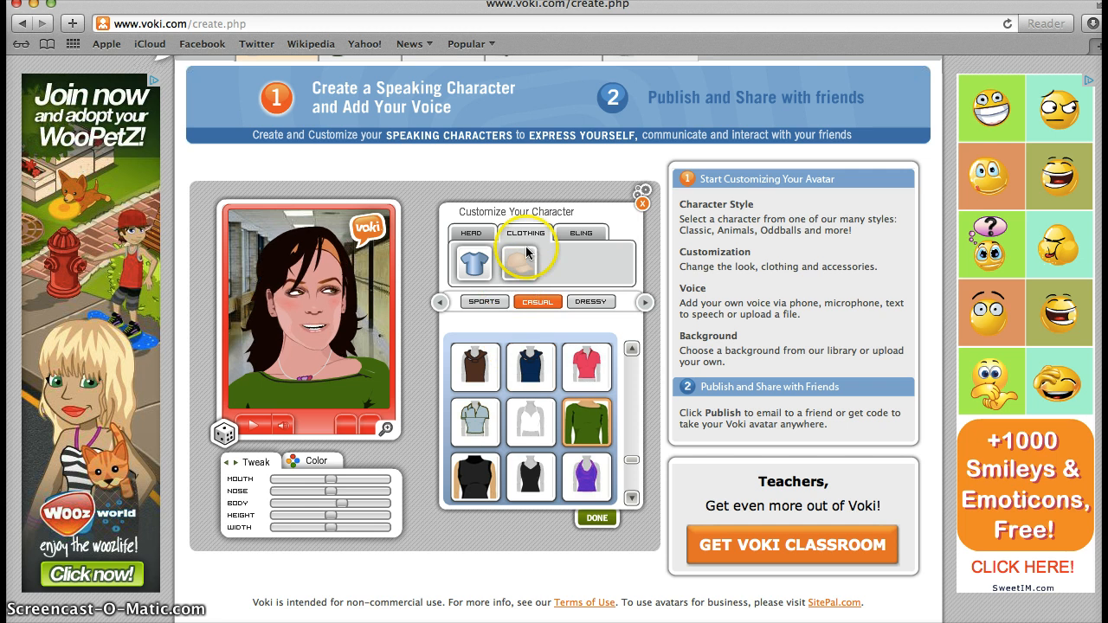
left_click(581, 234)
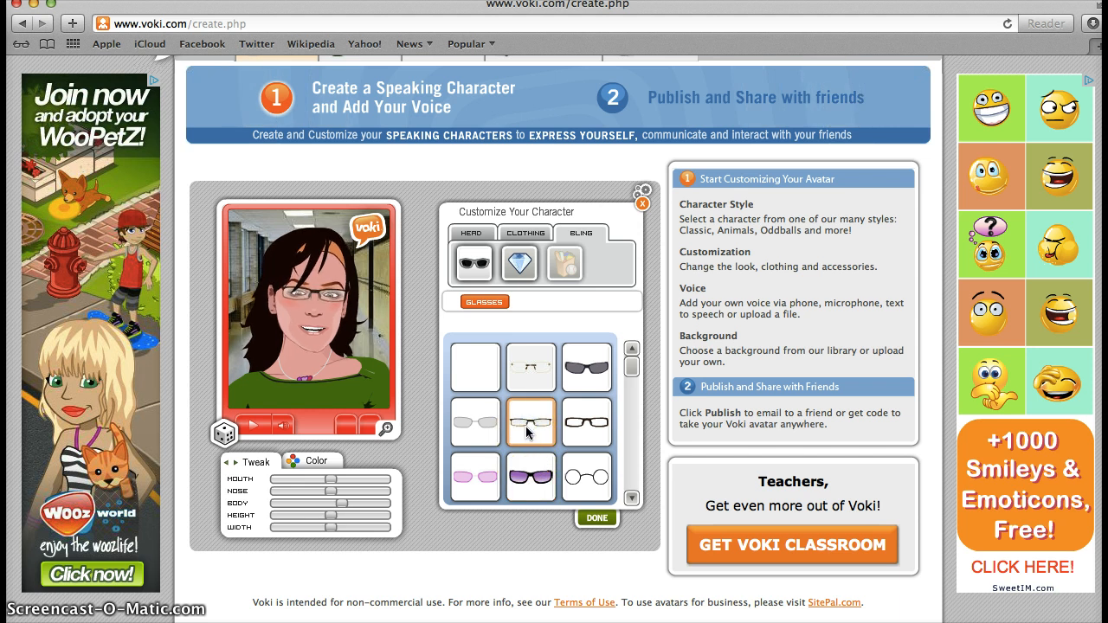
left_click_drag(631, 367, 632, 487)
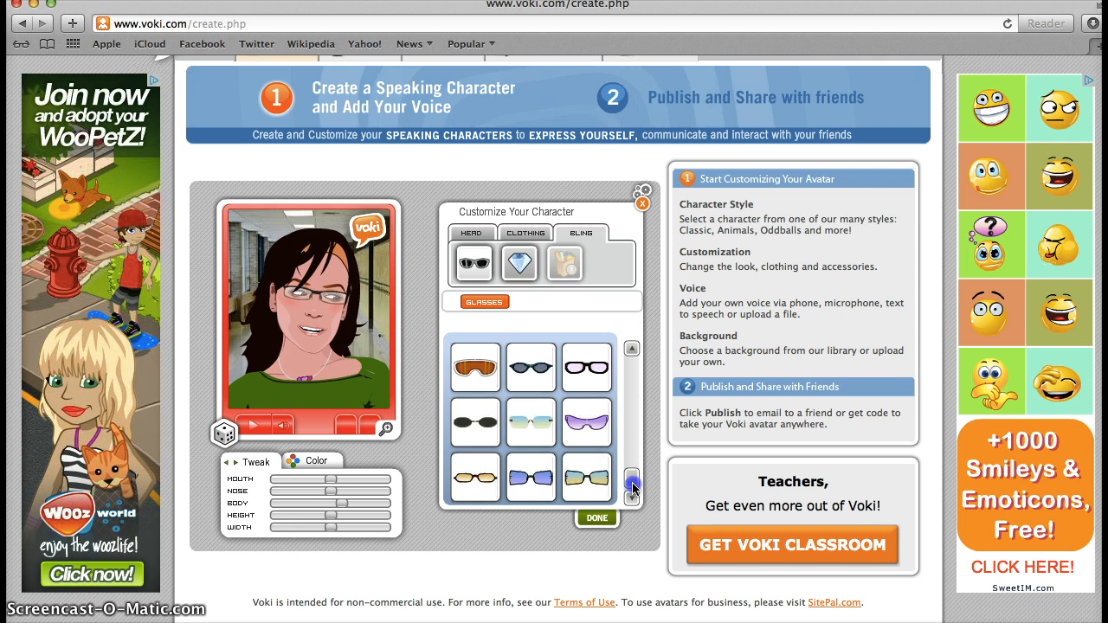
Step: Give her a pearl necklace from the necklace choices and remove her glasses
left_click(523, 257)
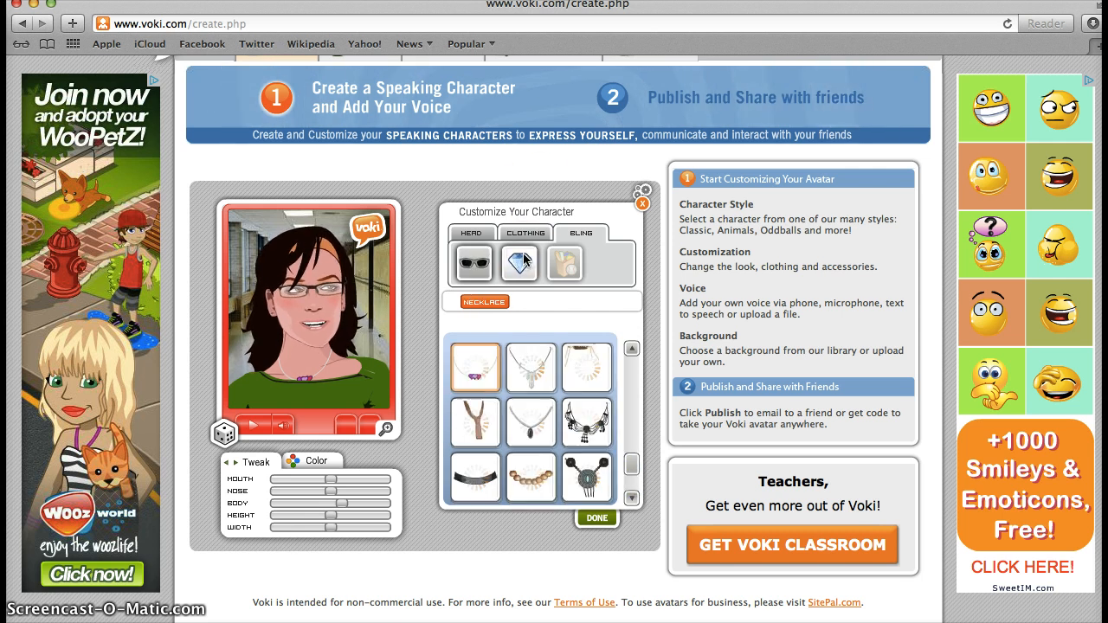
left_click(631, 350)
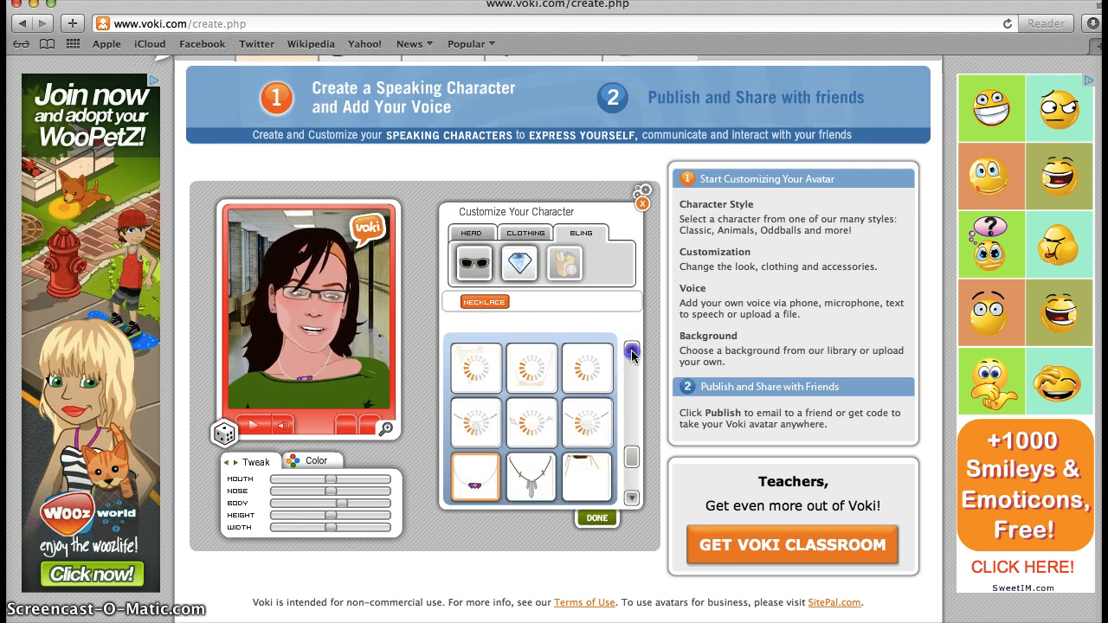
left_click(632, 350)
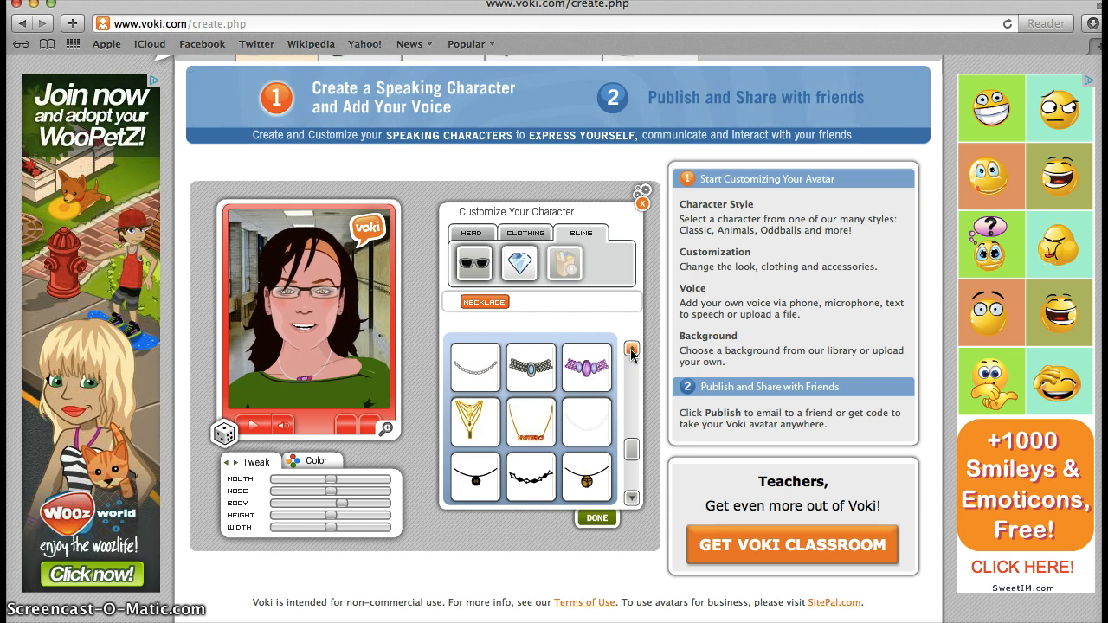
left_click(632, 351)
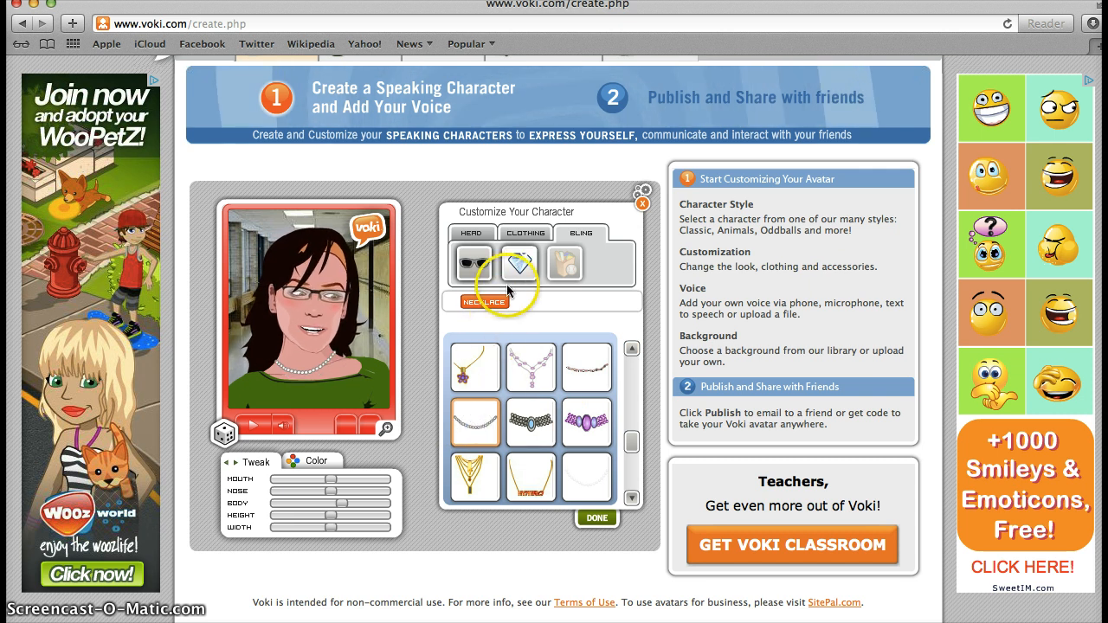
left_click(475, 263)
left_click(478, 369)
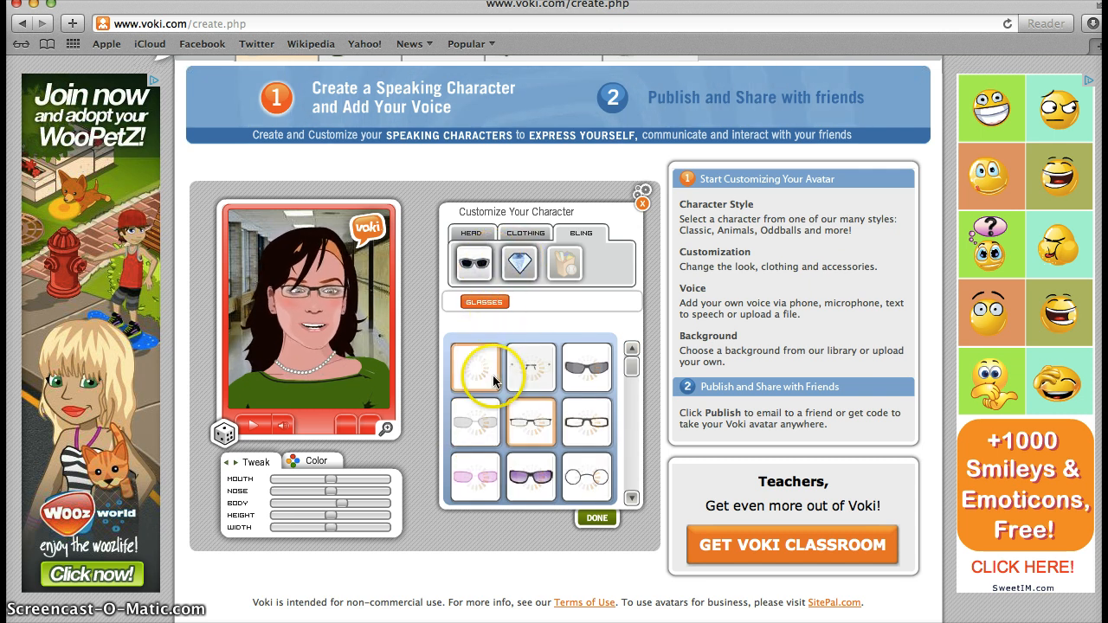
left_click(551, 298)
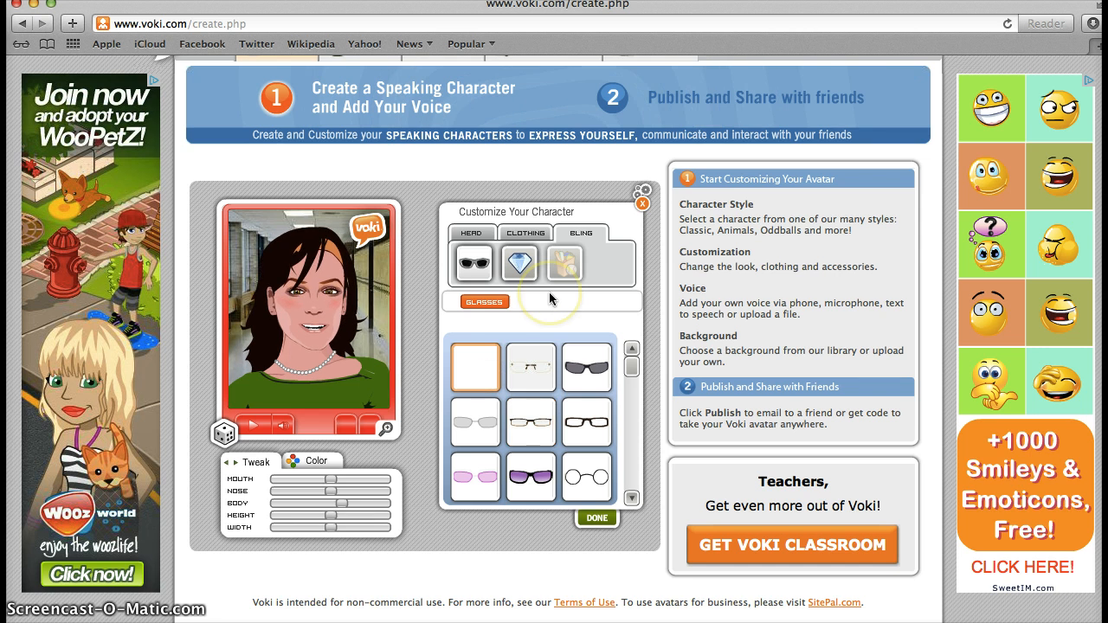
scroll(549, 298, "up", 1)
left_click(562, 282)
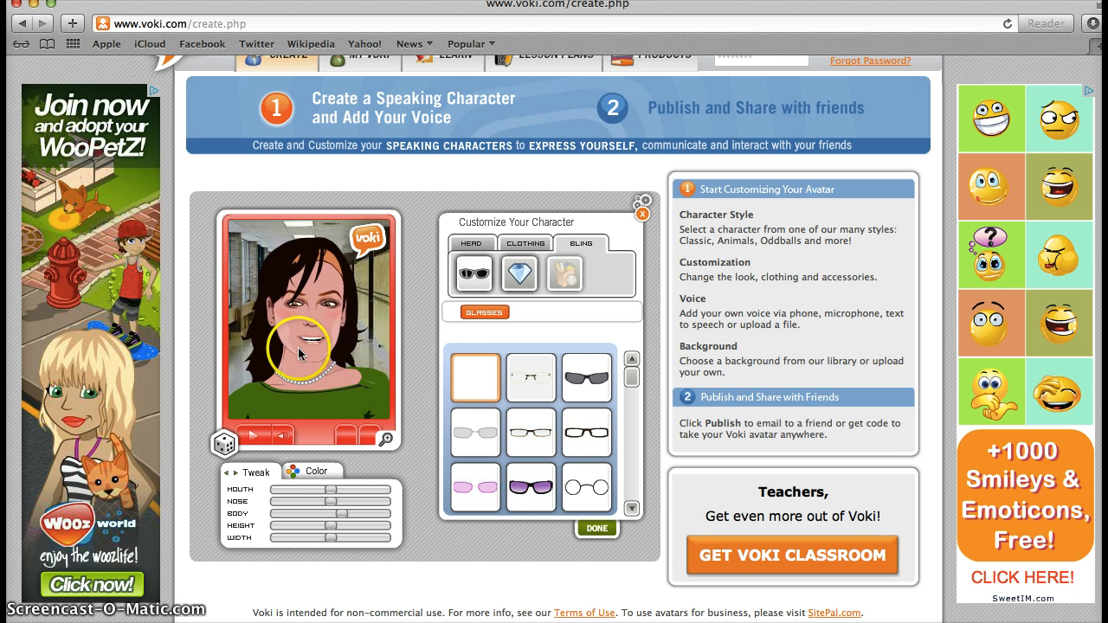
Step: Finish the accessories and enter '¿Hola, cómo estás chica?' as the text-to-speech message
left_click(596, 528)
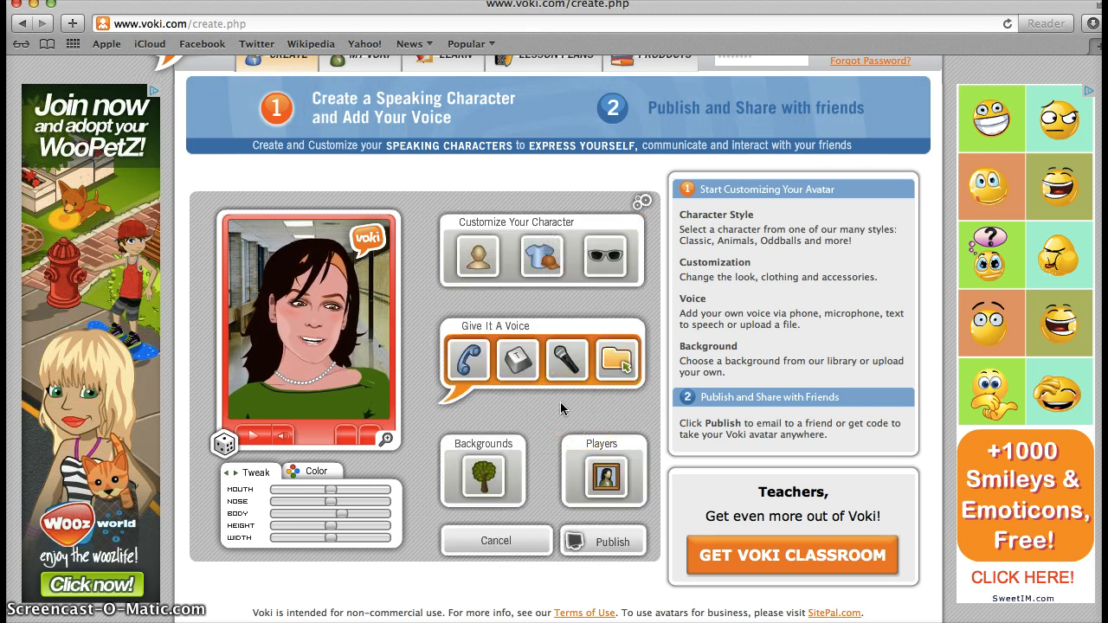
left_click(501, 384)
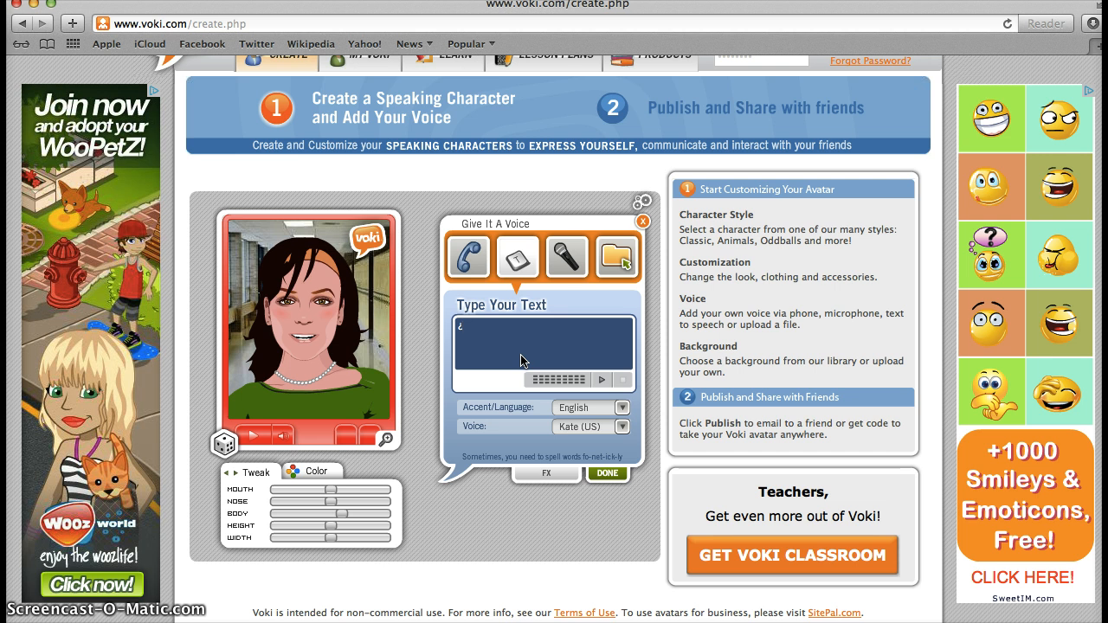
type("Hola")
key("BackSpace")
type("ómo est")
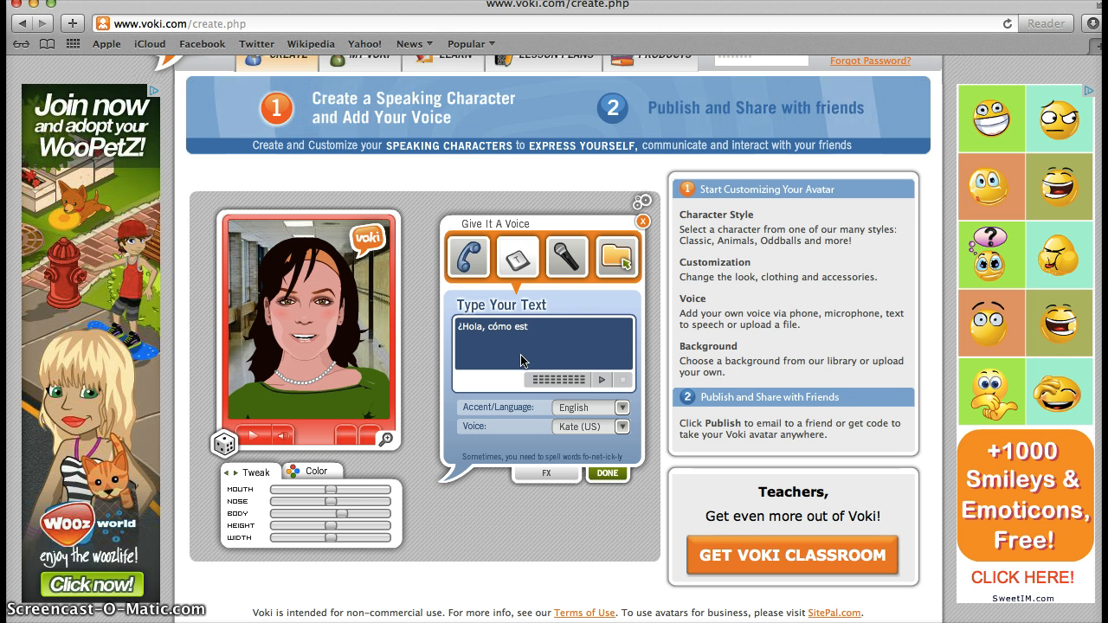
left_click(531, 325)
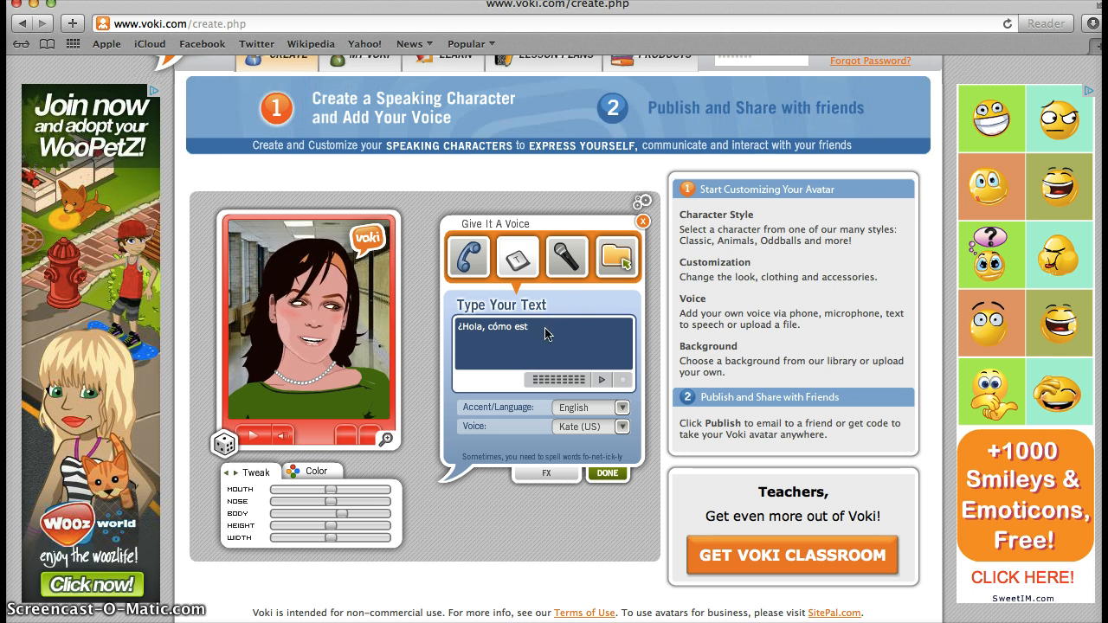
left_click(545, 331)
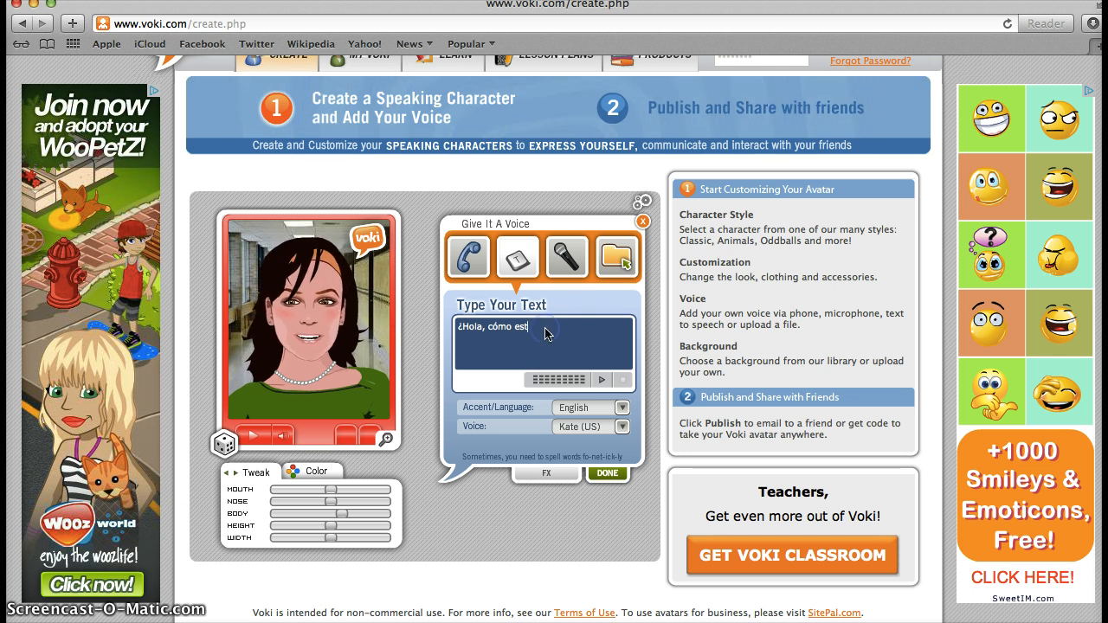
type("´´´ás")
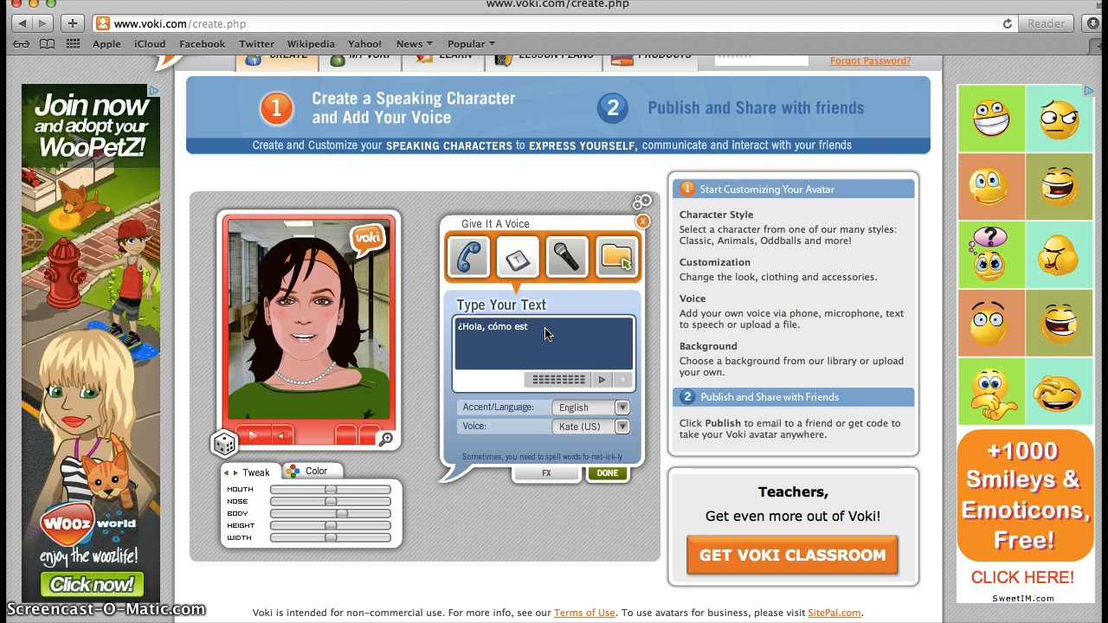
type("ás chica")
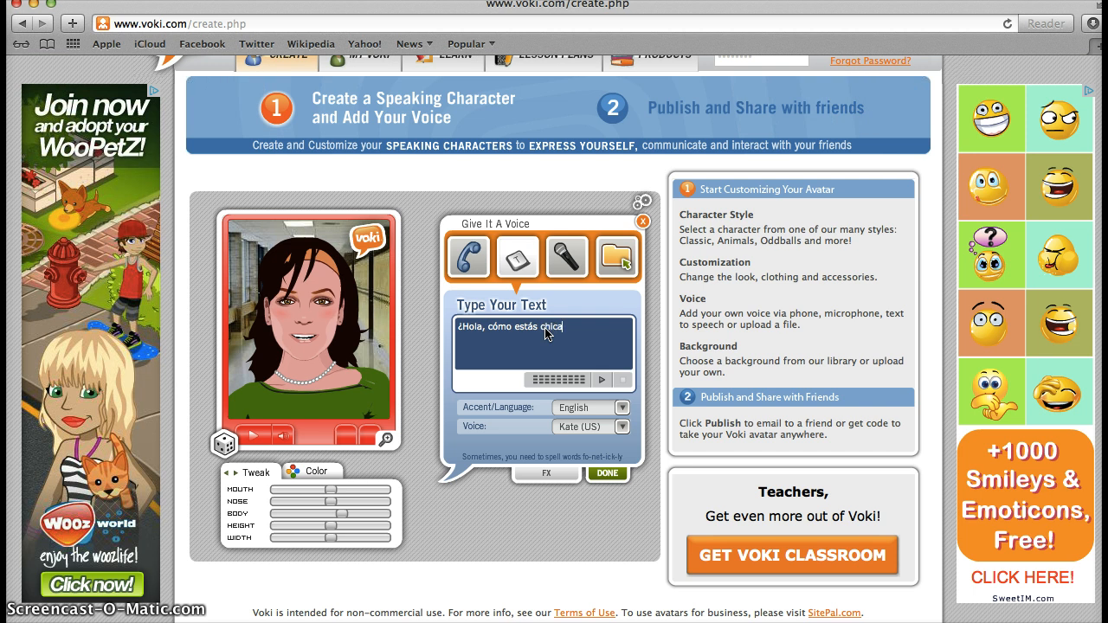
left_click(588, 408)
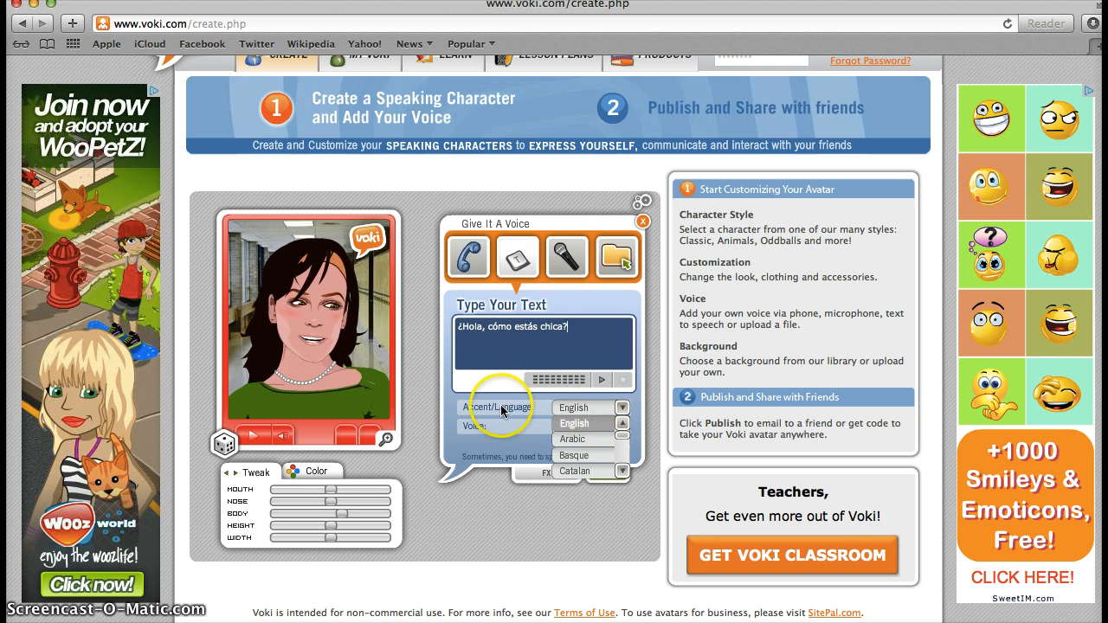
Step: Set the accent language to Spanish, try the Rosa voice and preview the message
left_click(623, 471)
left_click(623, 471)
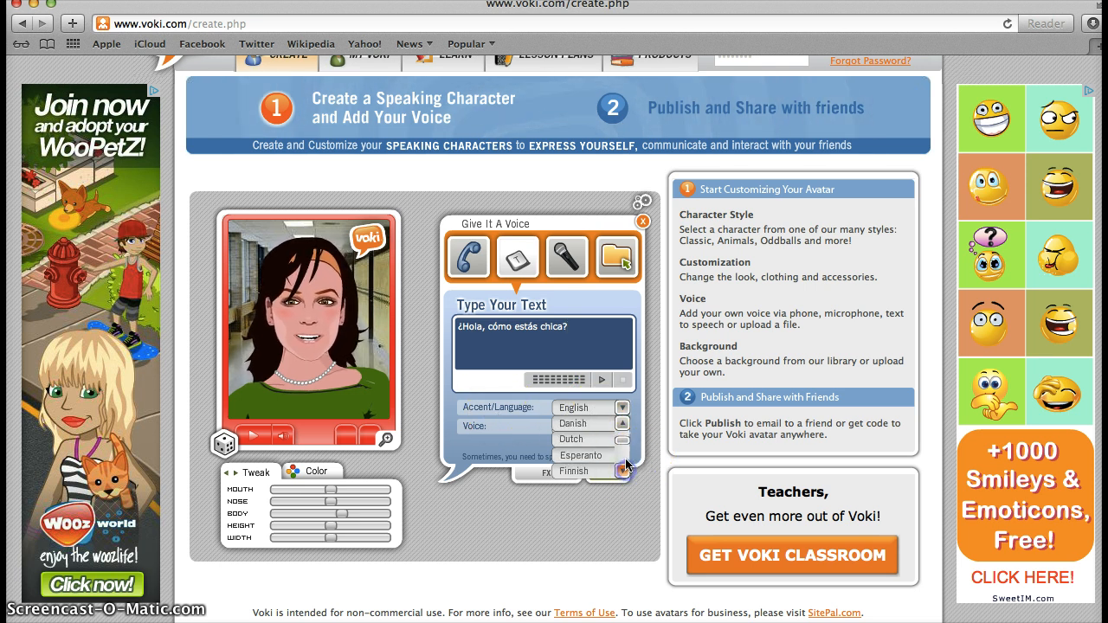
left_click_drag(620, 447, 621, 455)
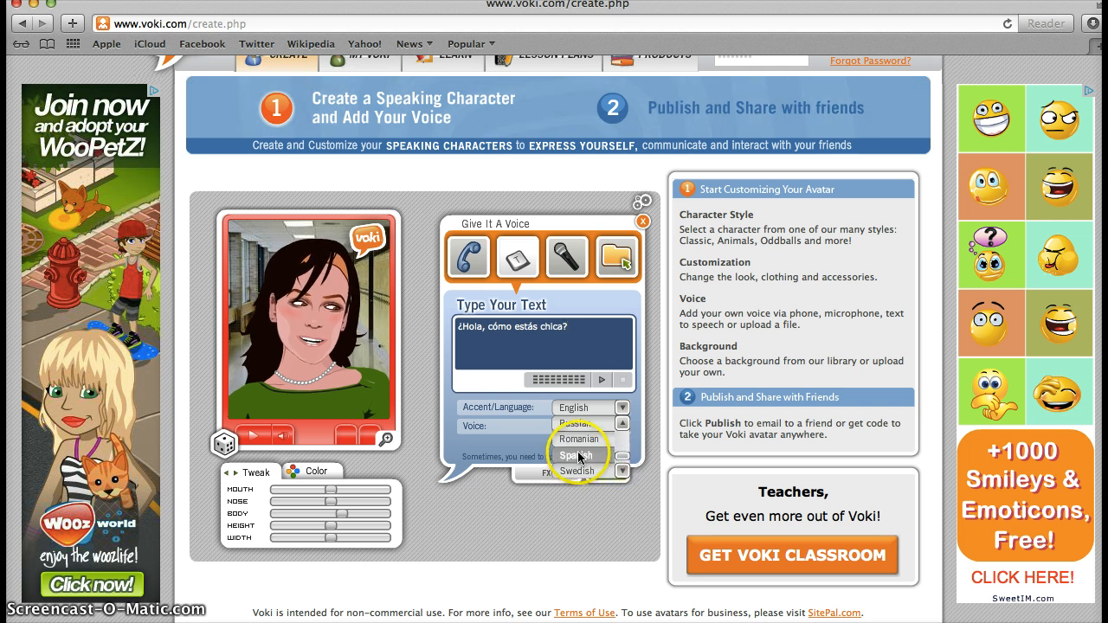
left_click(577, 455)
key("XF86AudioRaiseVolume")
key("XF86AudioRaiseVolume")
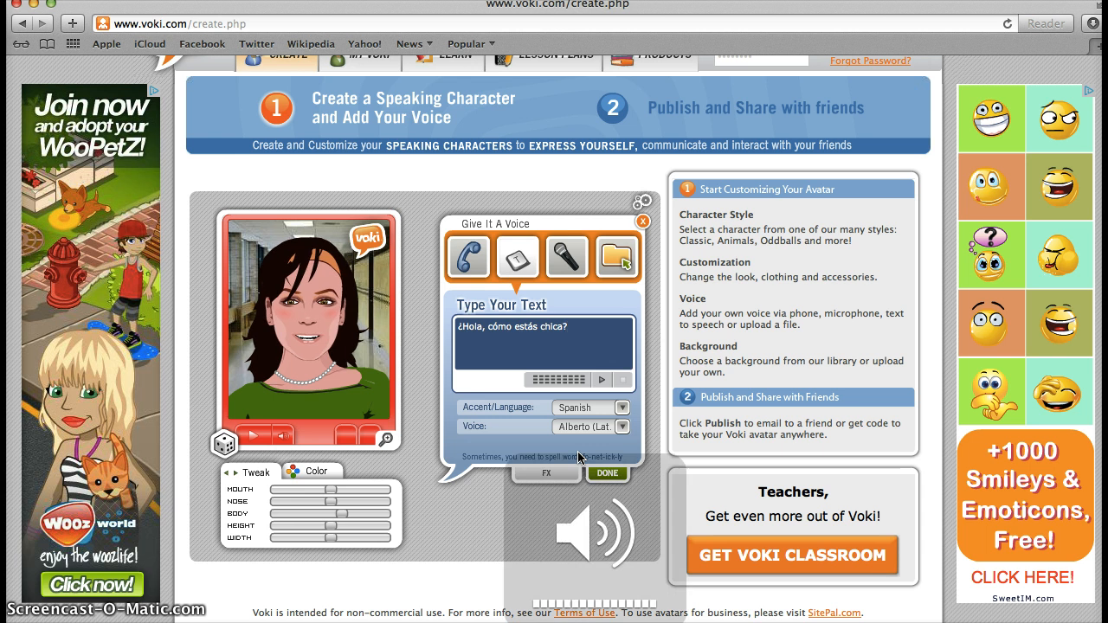
left_click(591, 427)
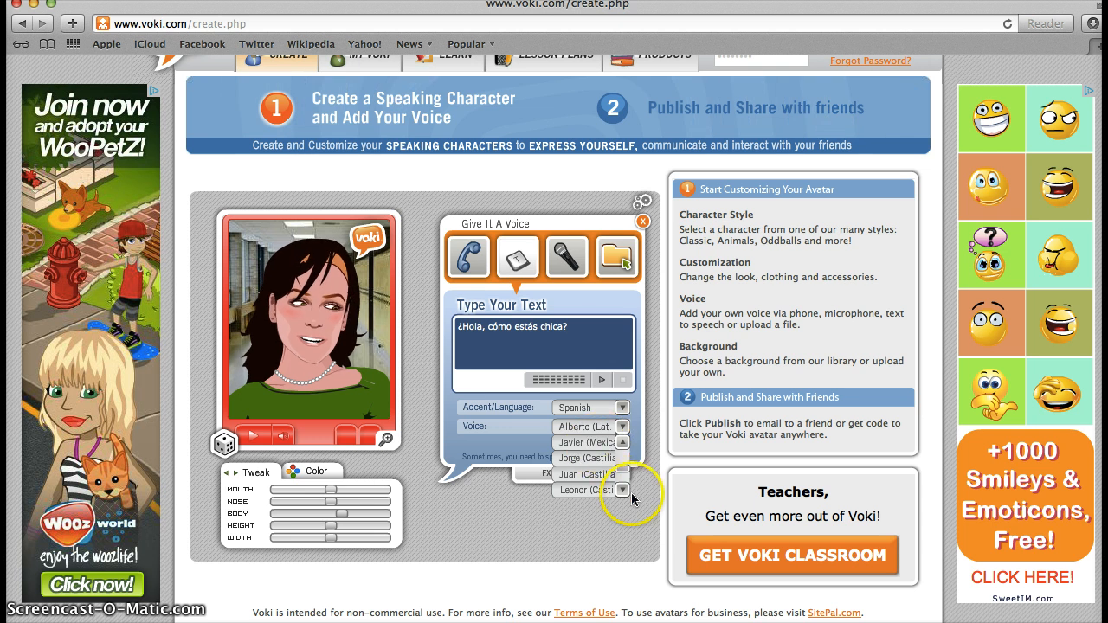
left_click(621, 487)
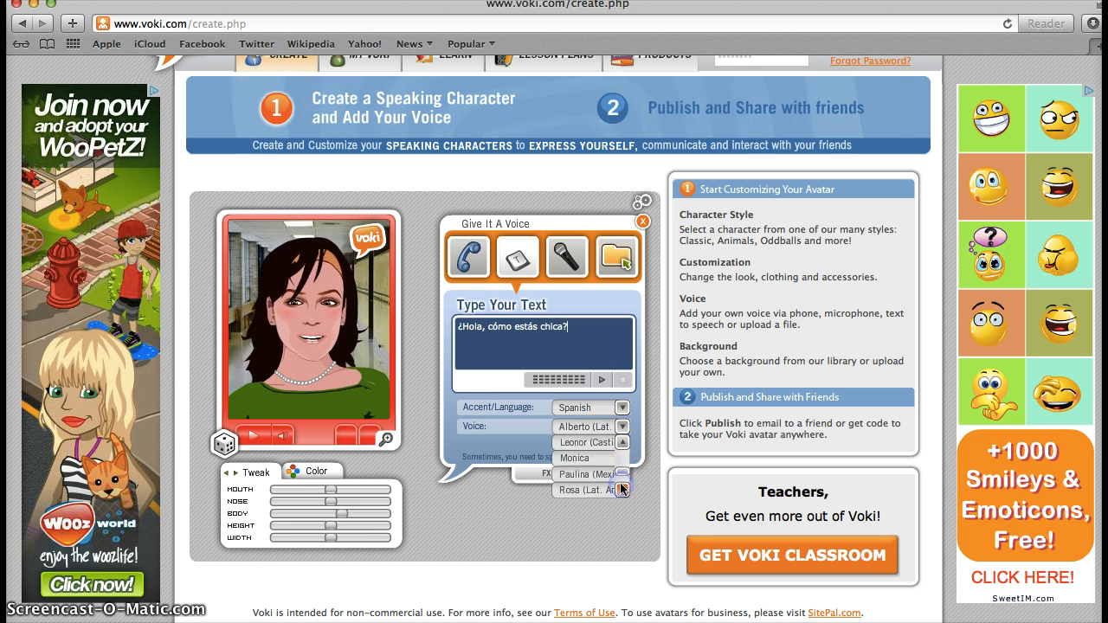
left_click(578, 490)
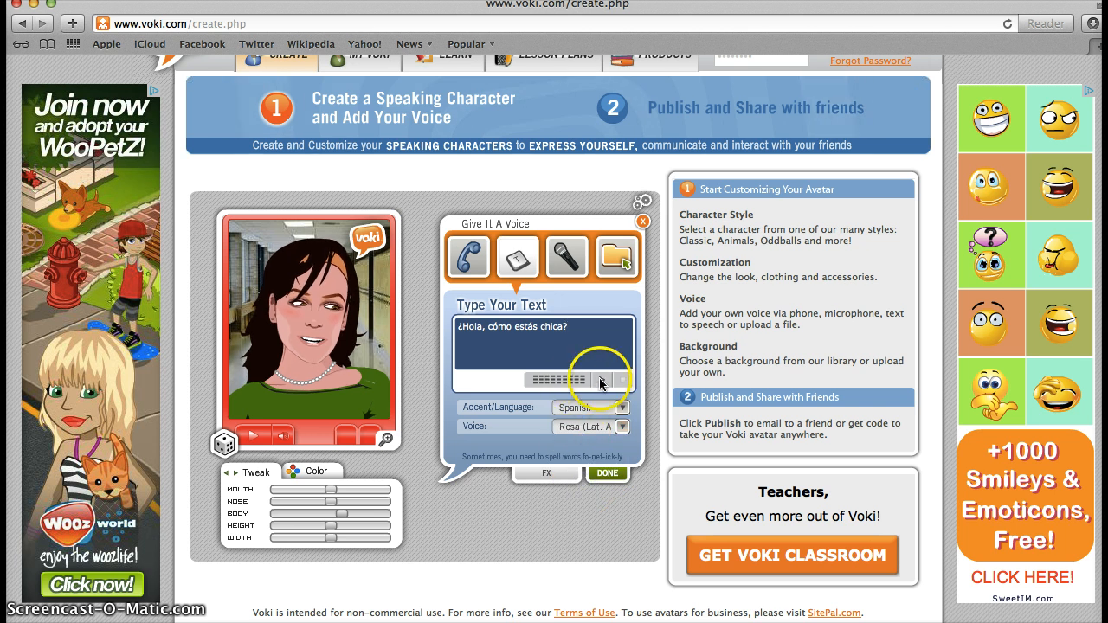
left_click(604, 382)
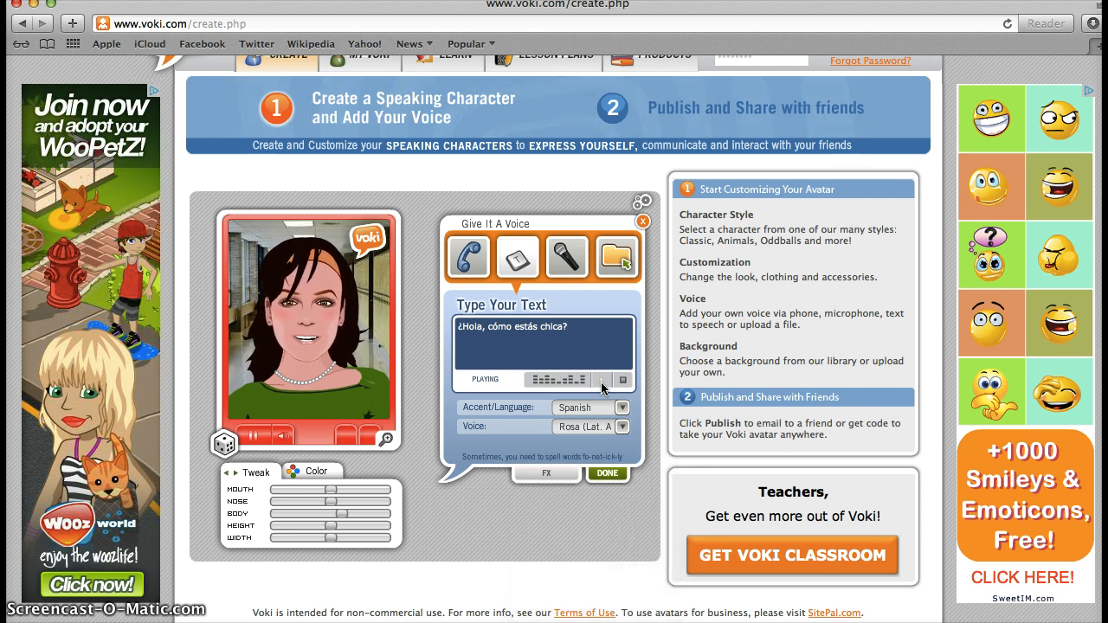
Step: Switch the Spanish speaking voice to Jorge (Castilian)
left_click(622, 426)
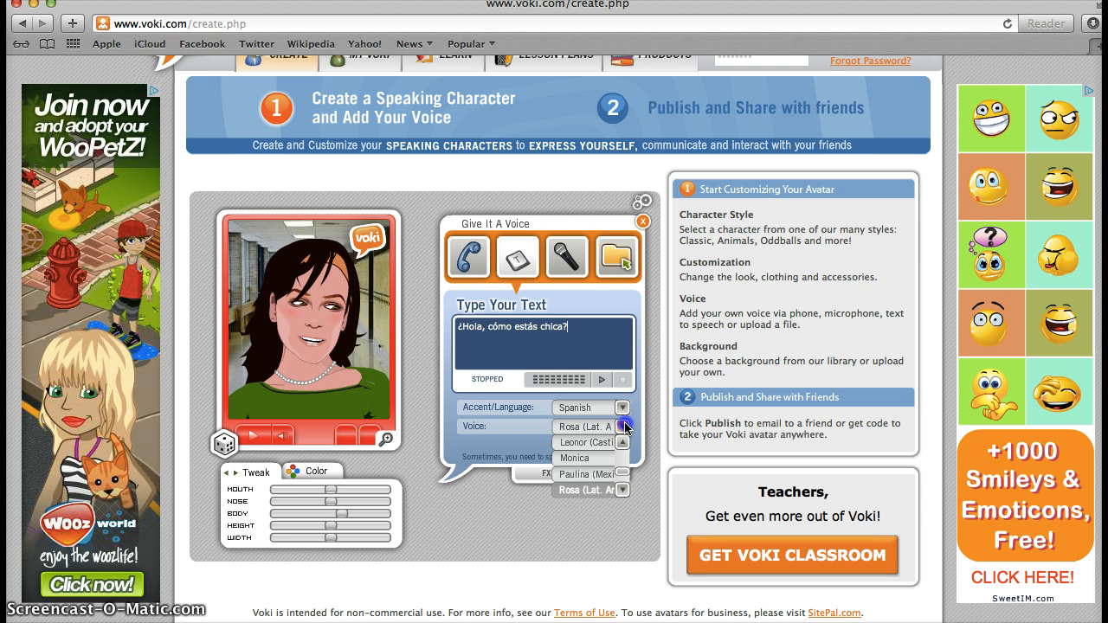
left_click(623, 490)
left_click(624, 490)
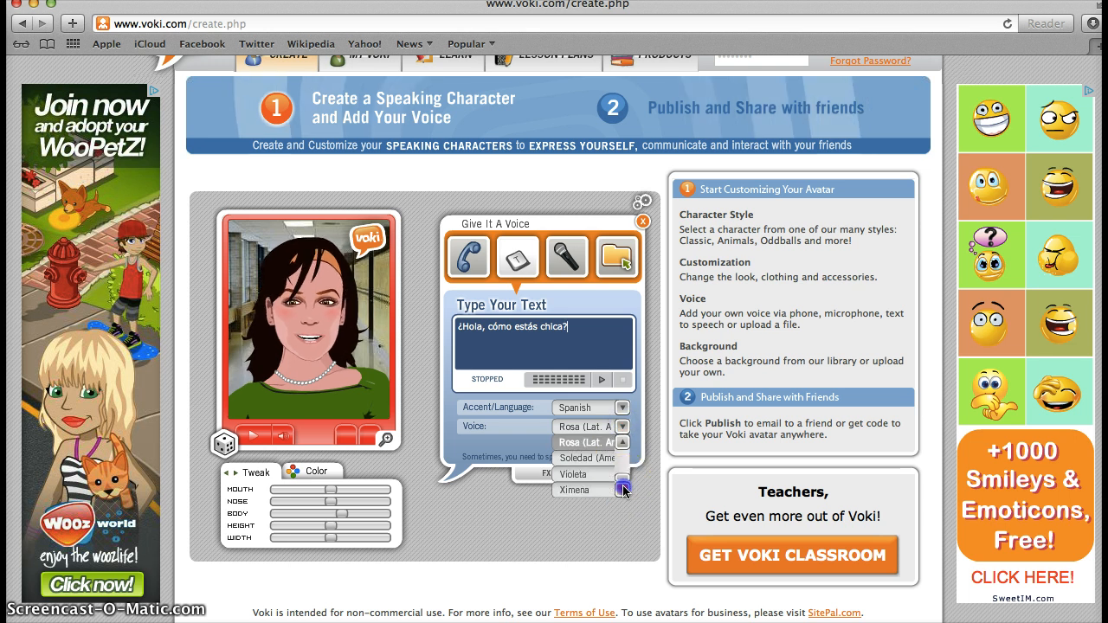
left_click(623, 460)
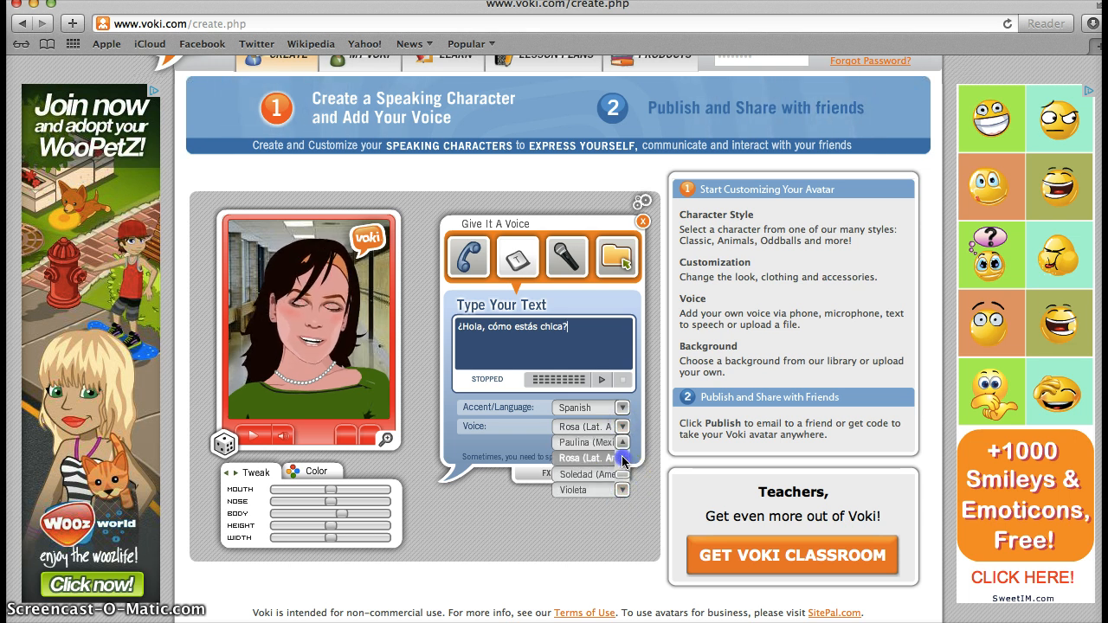
left_click(623, 460)
left_click(623, 459)
left_click(624, 460)
left_click(623, 460)
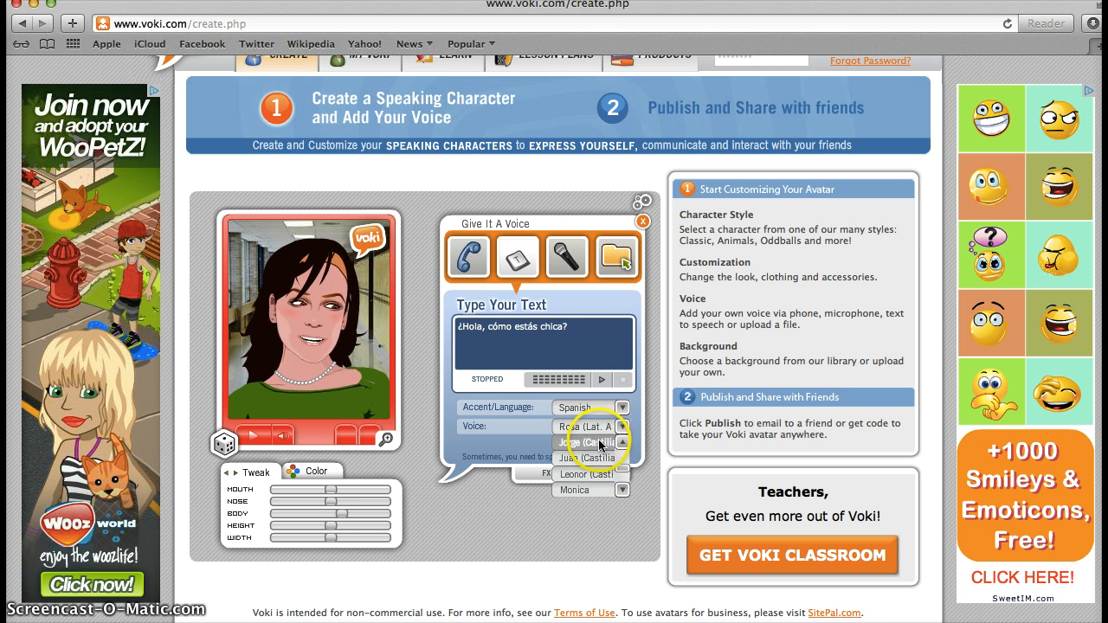
left_click(601, 443)
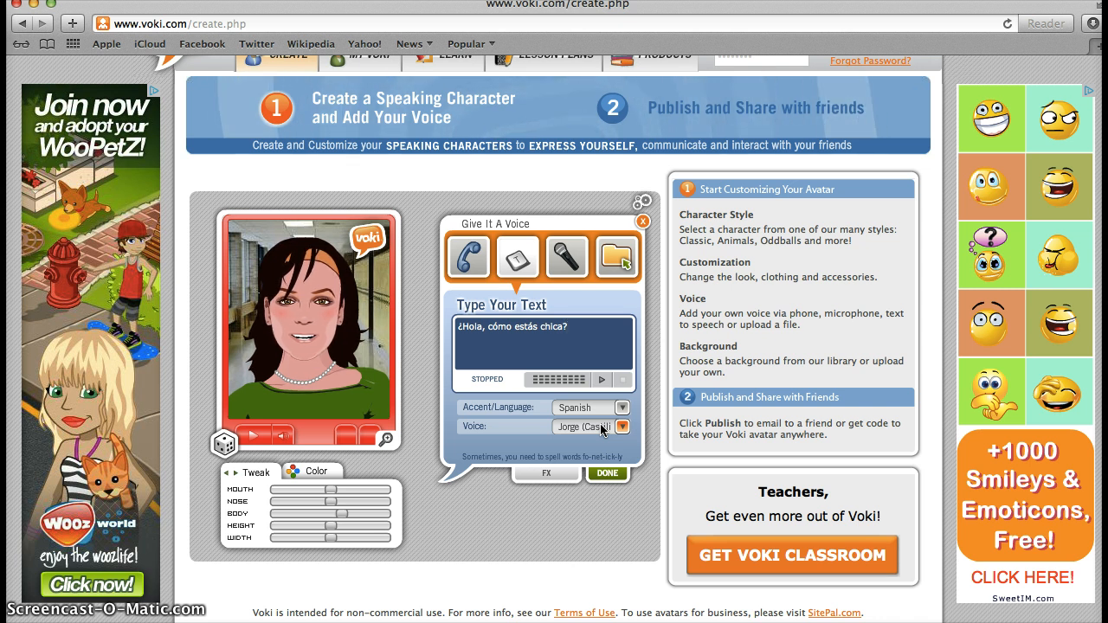
left_click(602, 430)
left_click(602, 428)
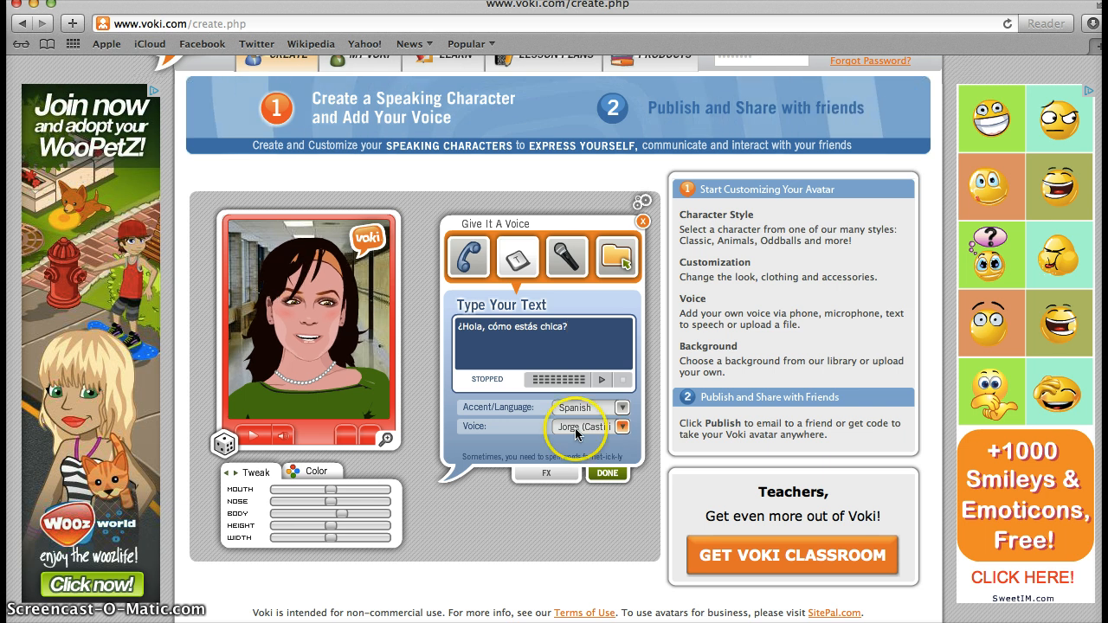
left_click(600, 381)
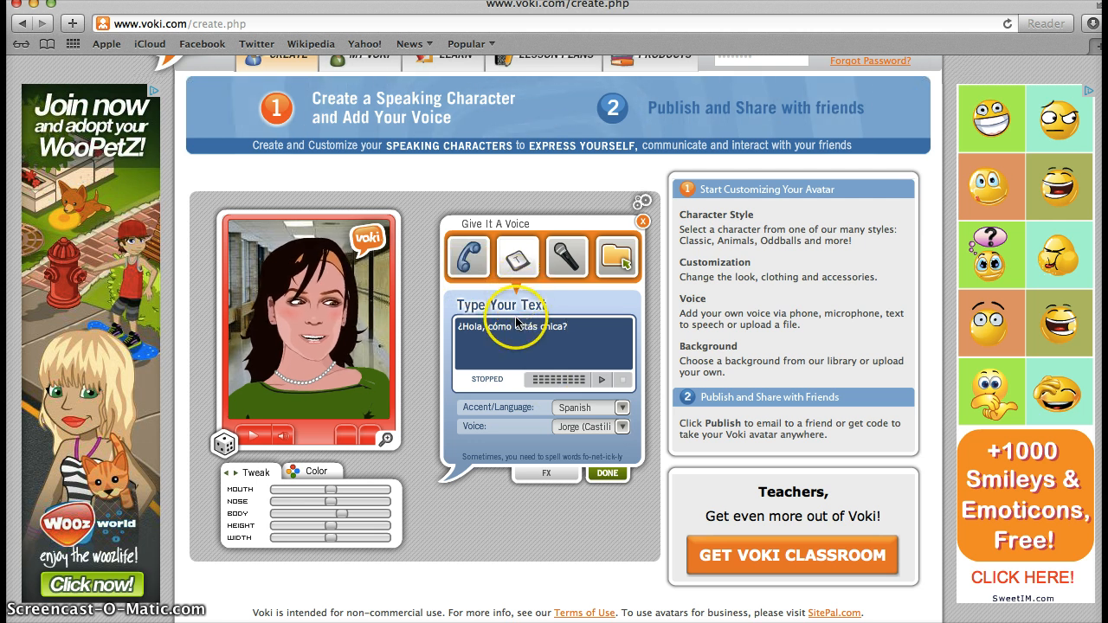
Step: Switch to microphone recording and allow microphone access in the Flash privacy dialog
left_click(567, 258)
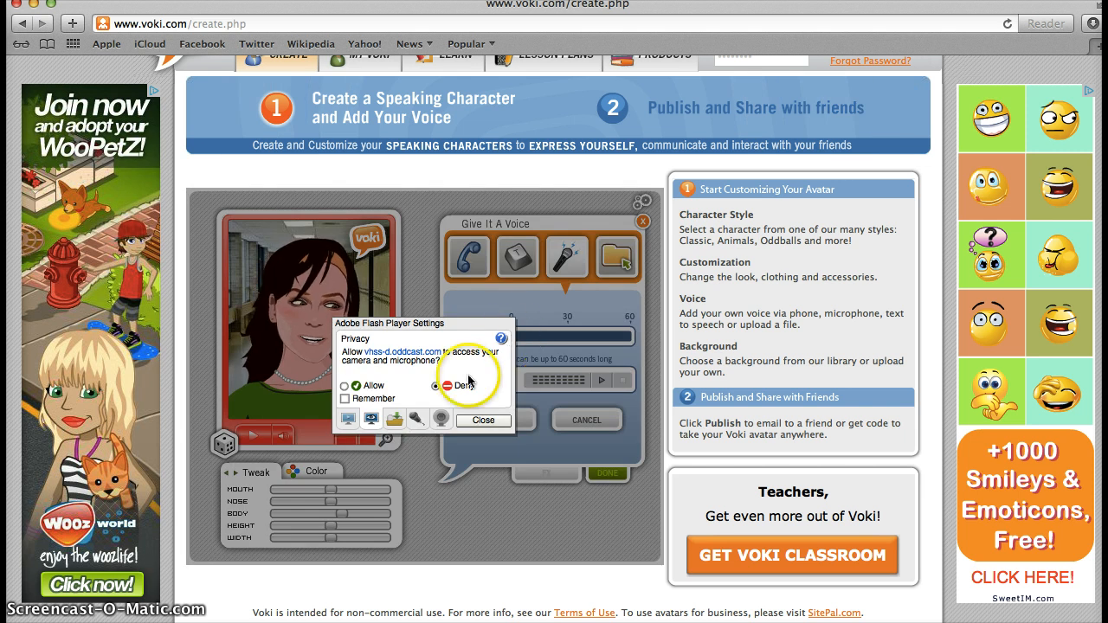
left_click(344, 386)
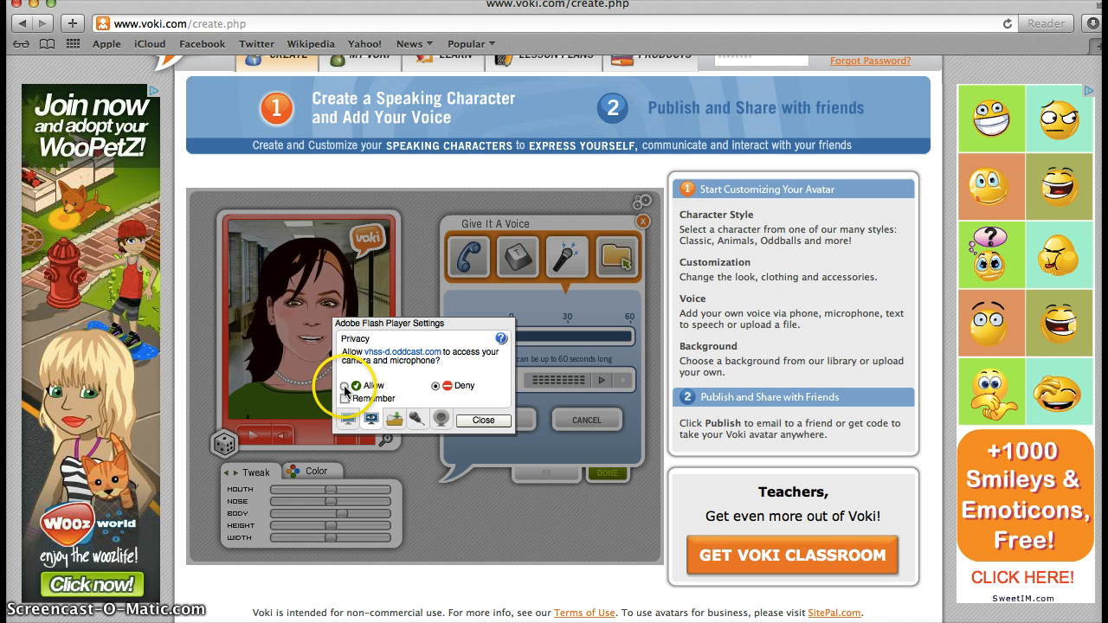
left_click(499, 421)
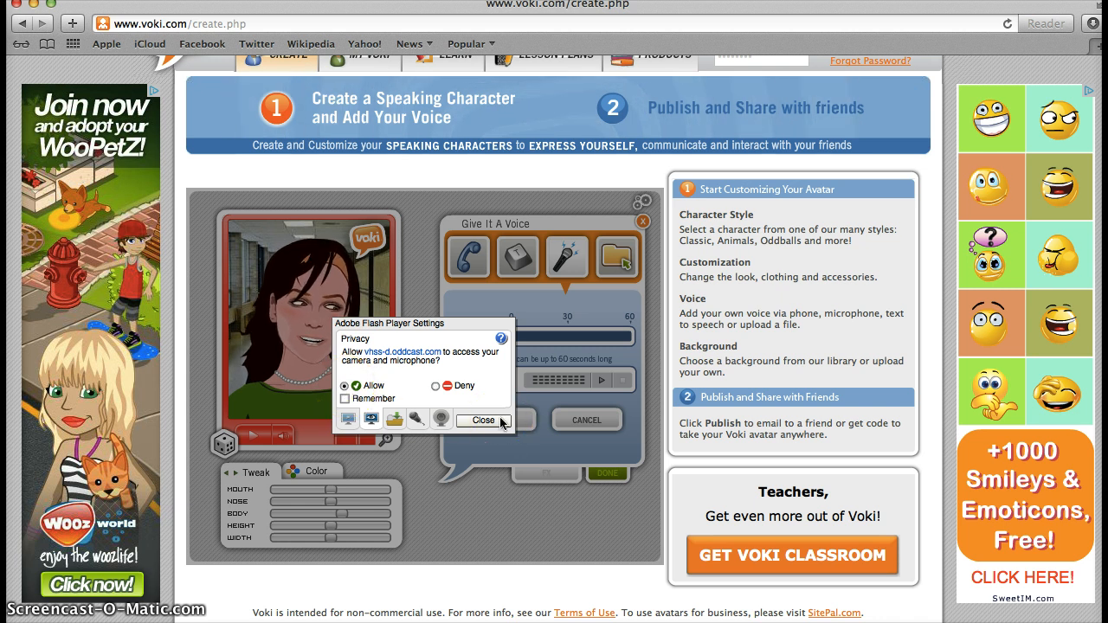
left_click(370, 400)
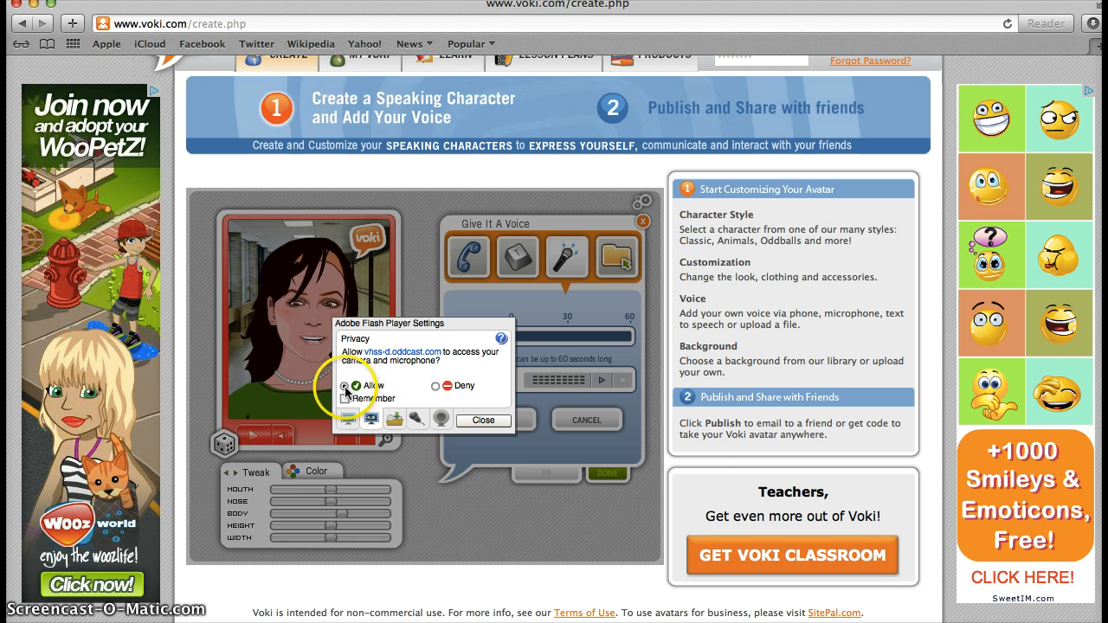
left_click(490, 423)
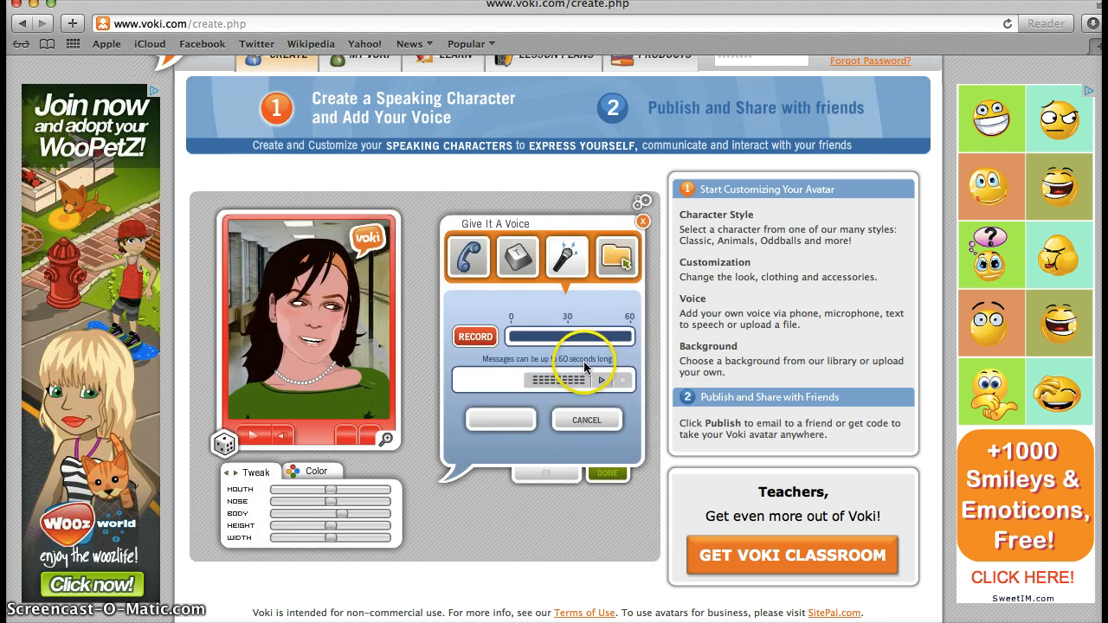
Step: Record a voice message, play it back, save it and close the voice panel
left_click(475, 337)
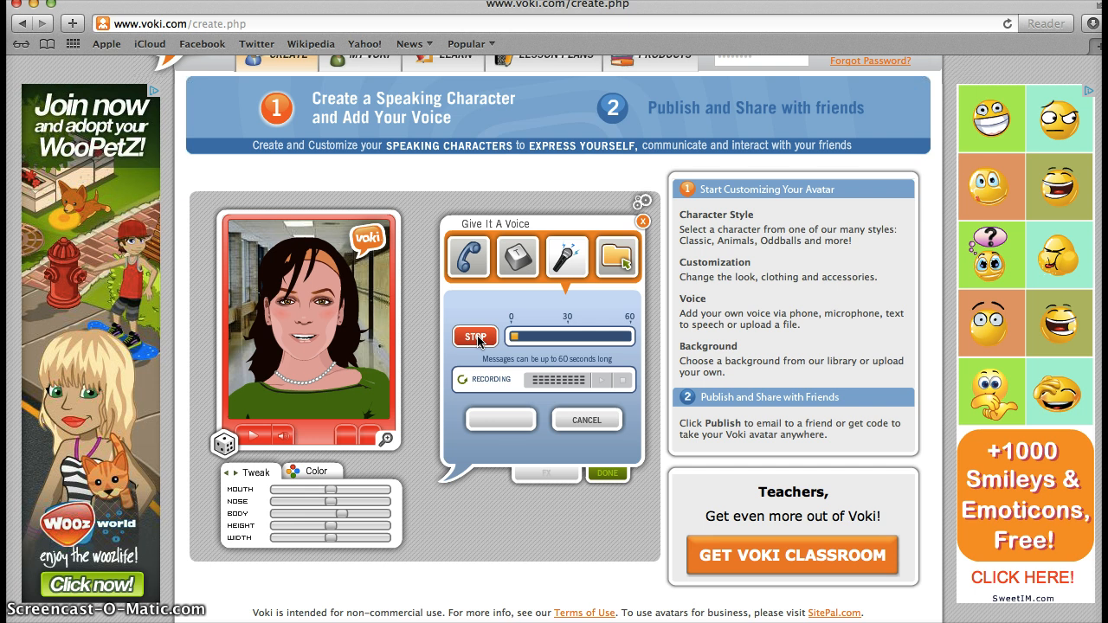
left_click(476, 337)
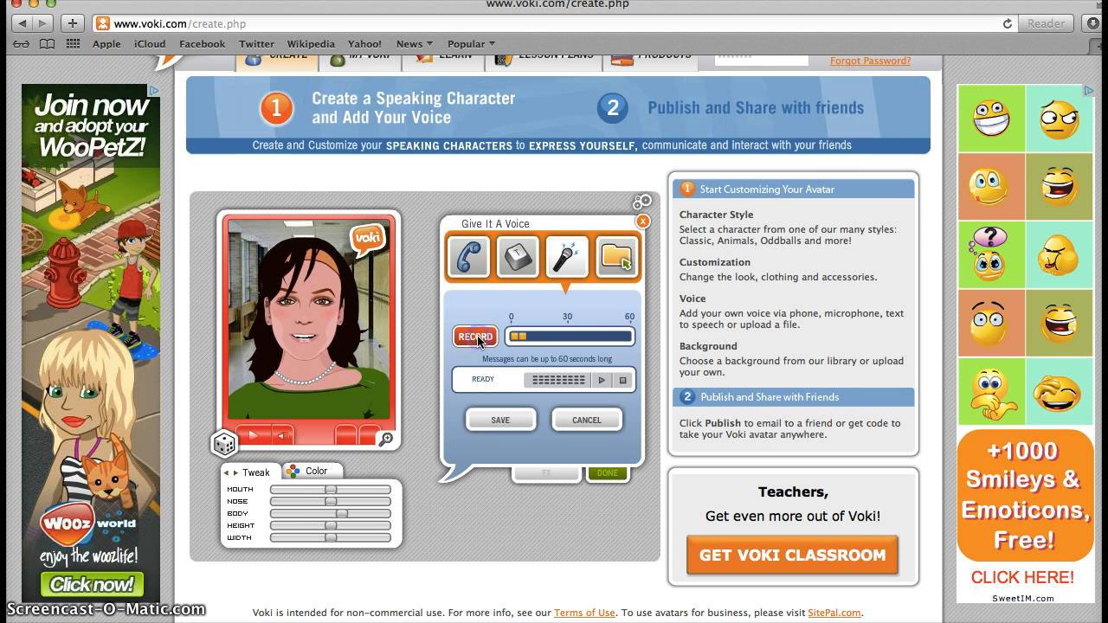
left_click(598, 381)
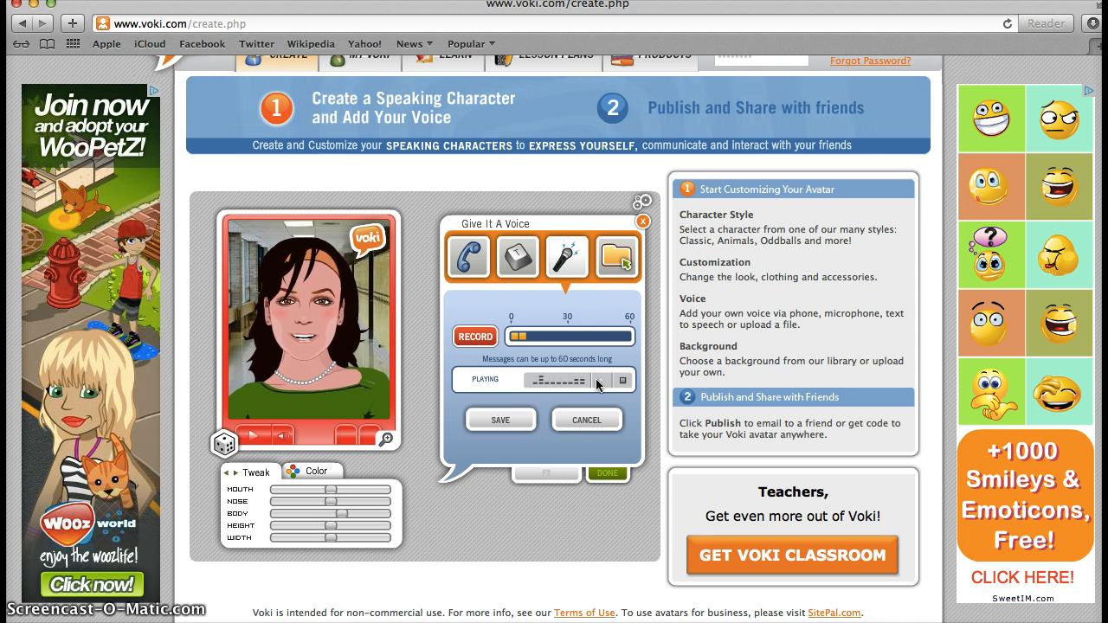
left_click(509, 420)
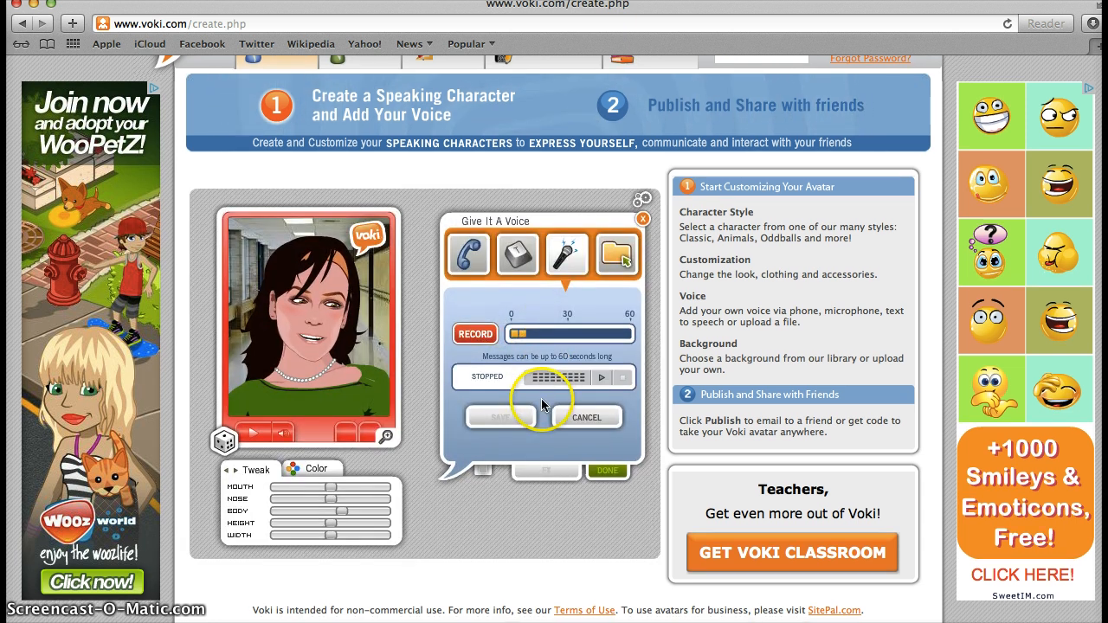
left_click(607, 473)
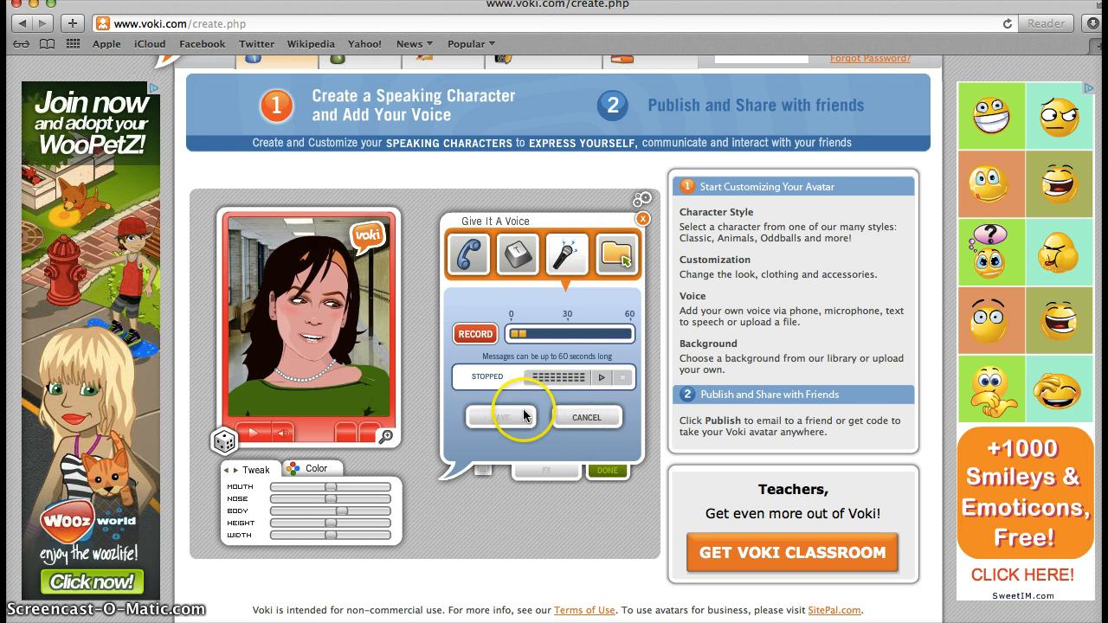
left_click(640, 219)
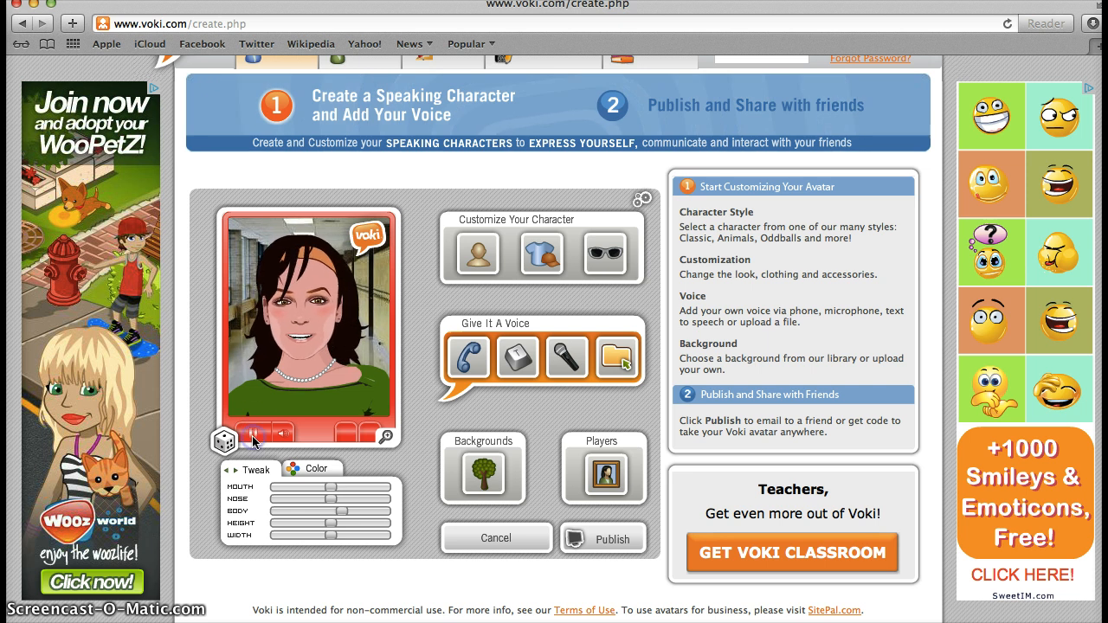
Step: Choose the telephone icon in the Give It A Voice panel to record by phone
left_click(239, 580)
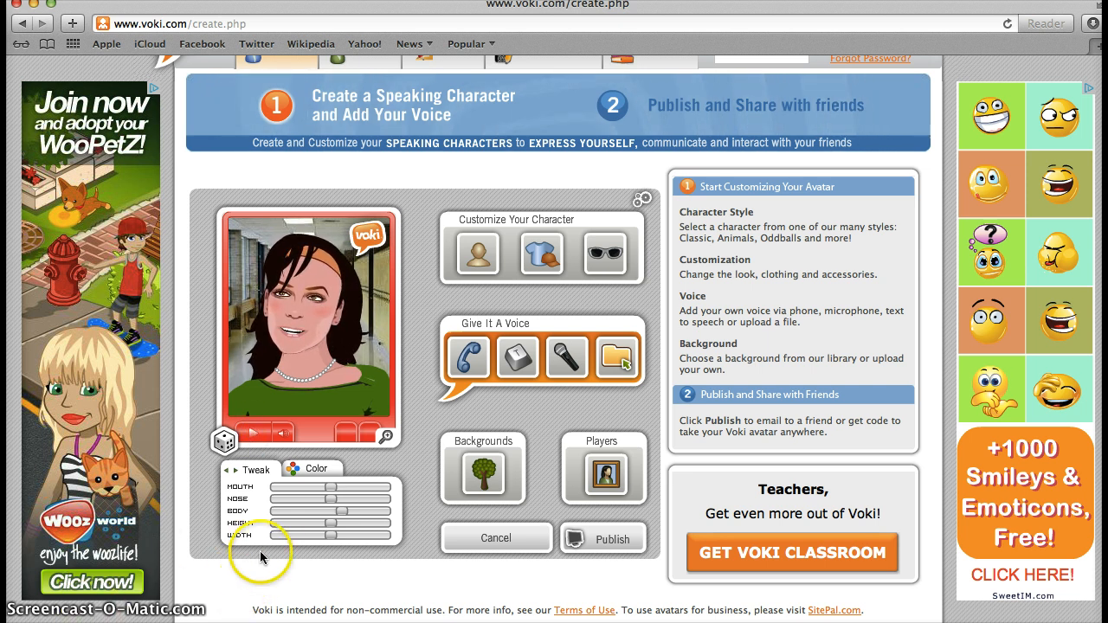
left_click(463, 364)
left_click(494, 366)
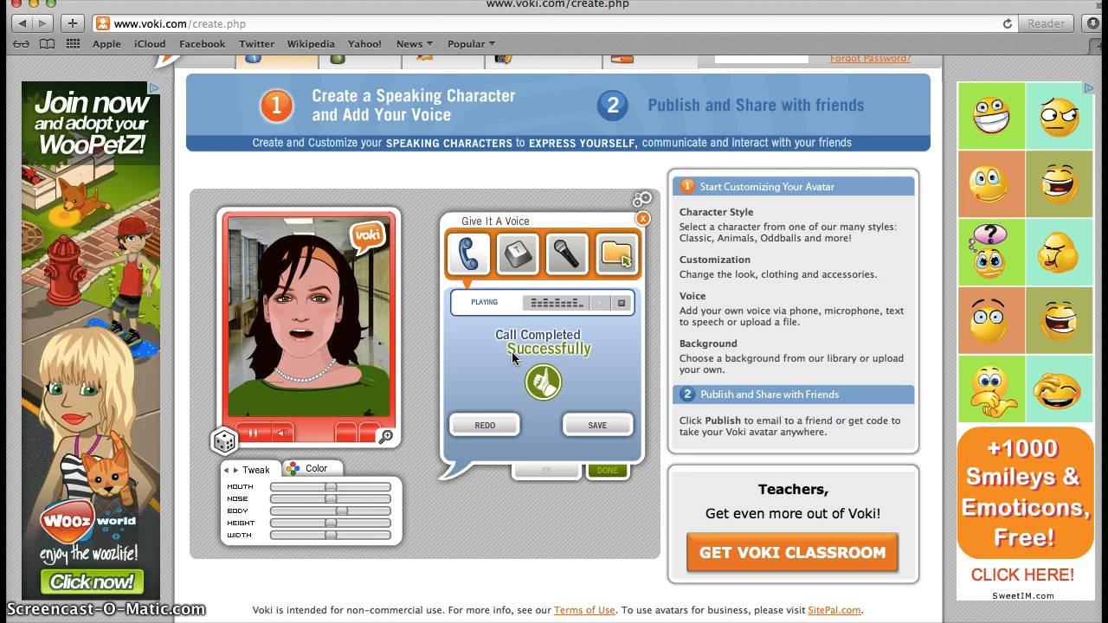
Step: Save the phone-recorded voice message, play the avatar speaking it, then begin publishing
left_click(582, 424)
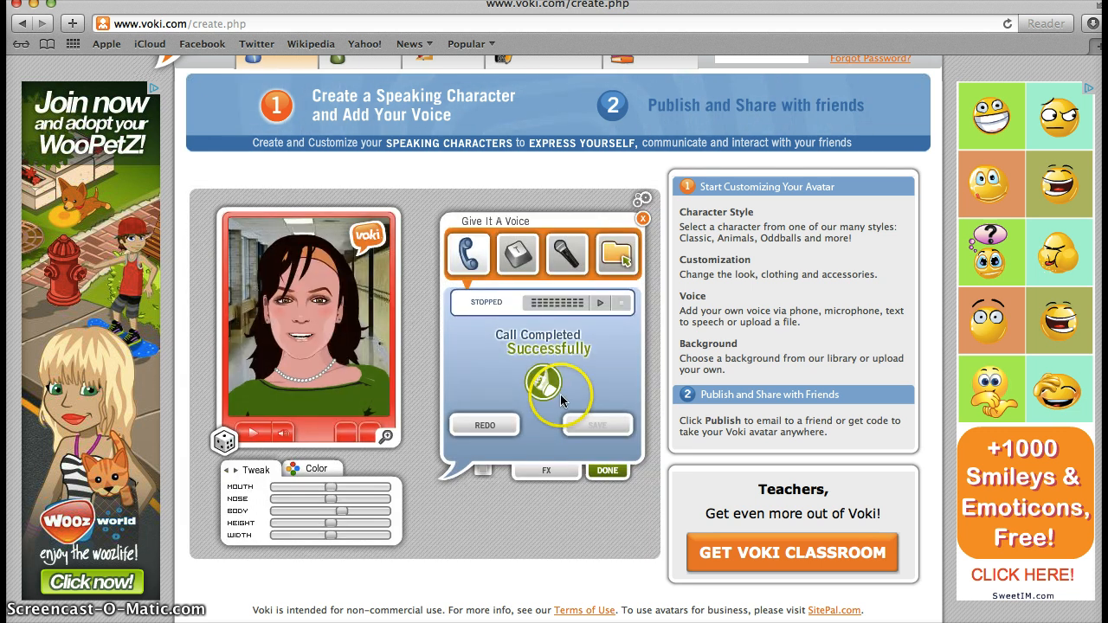
left_click(547, 350)
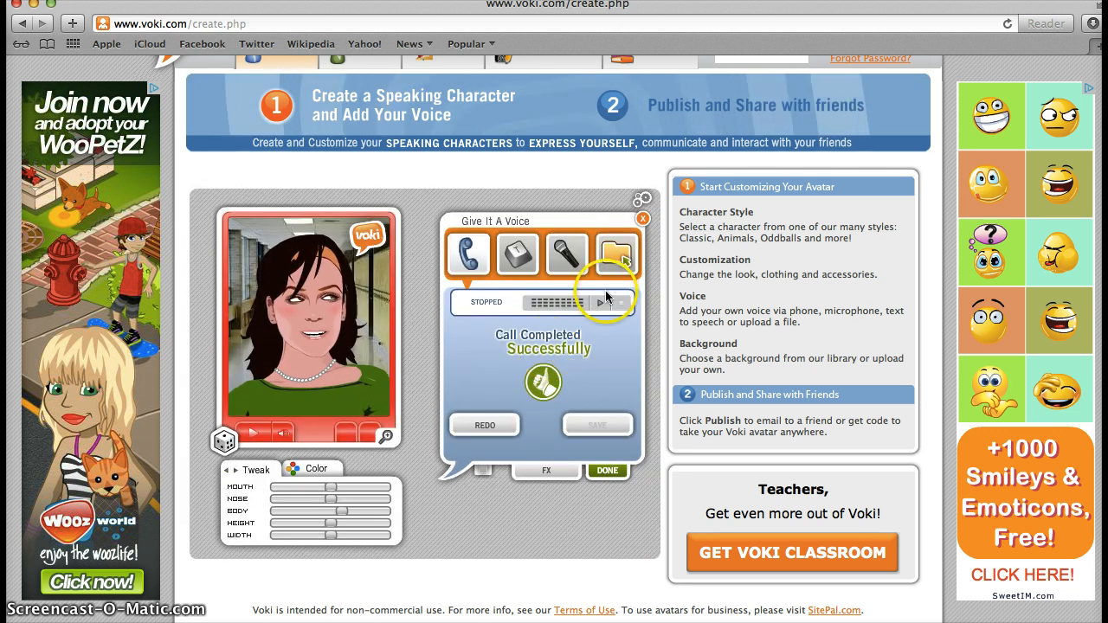
left_click(605, 471)
left_click(581, 424)
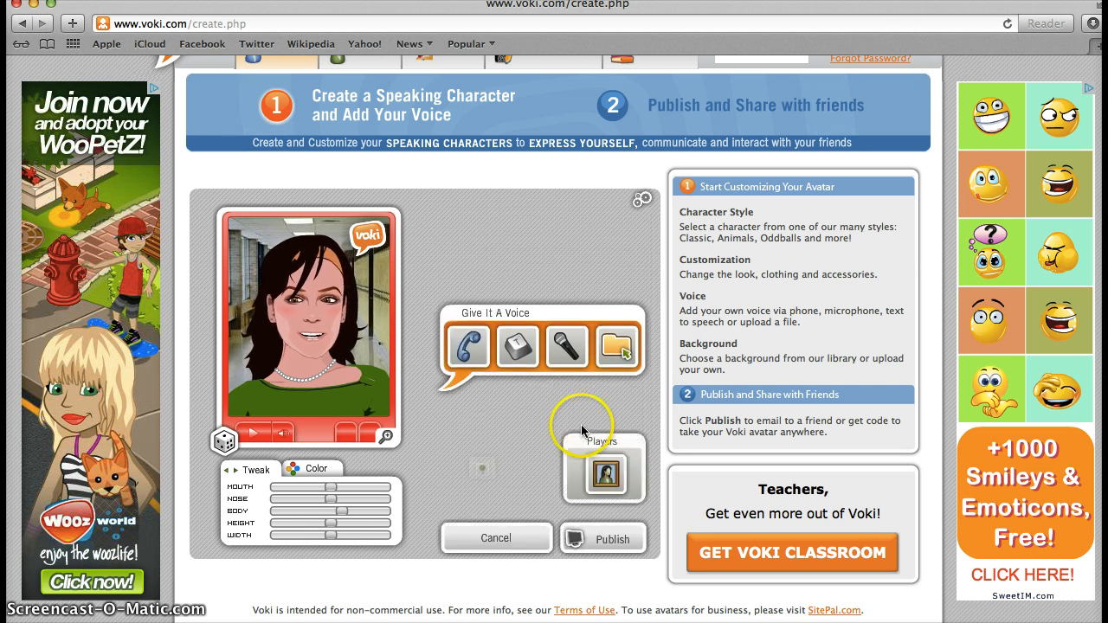
left_click(254, 433)
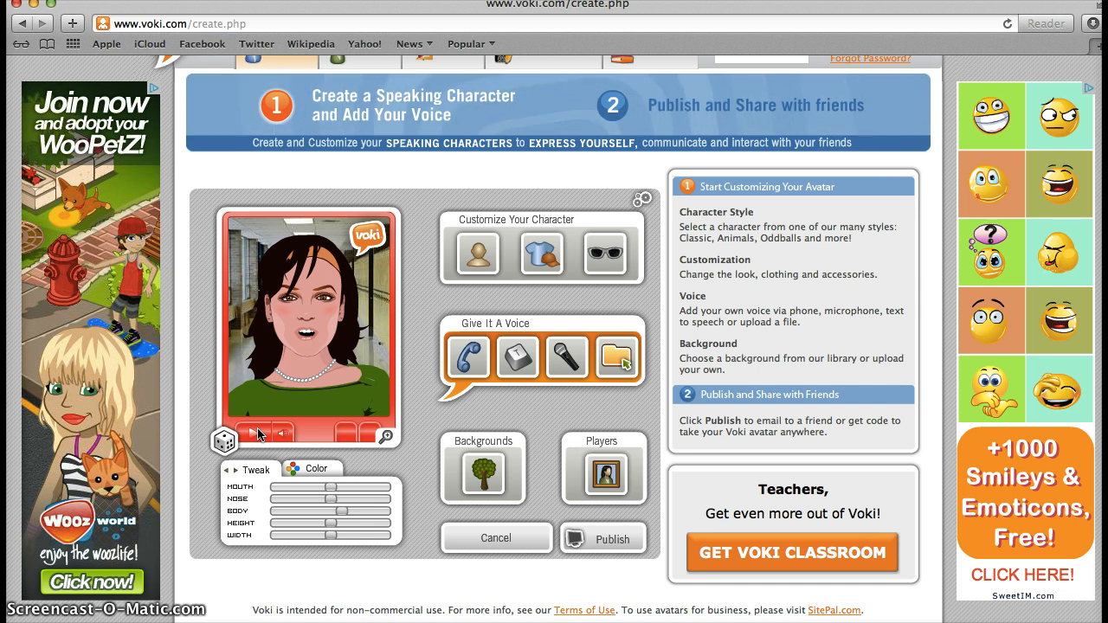
left_click(576, 533)
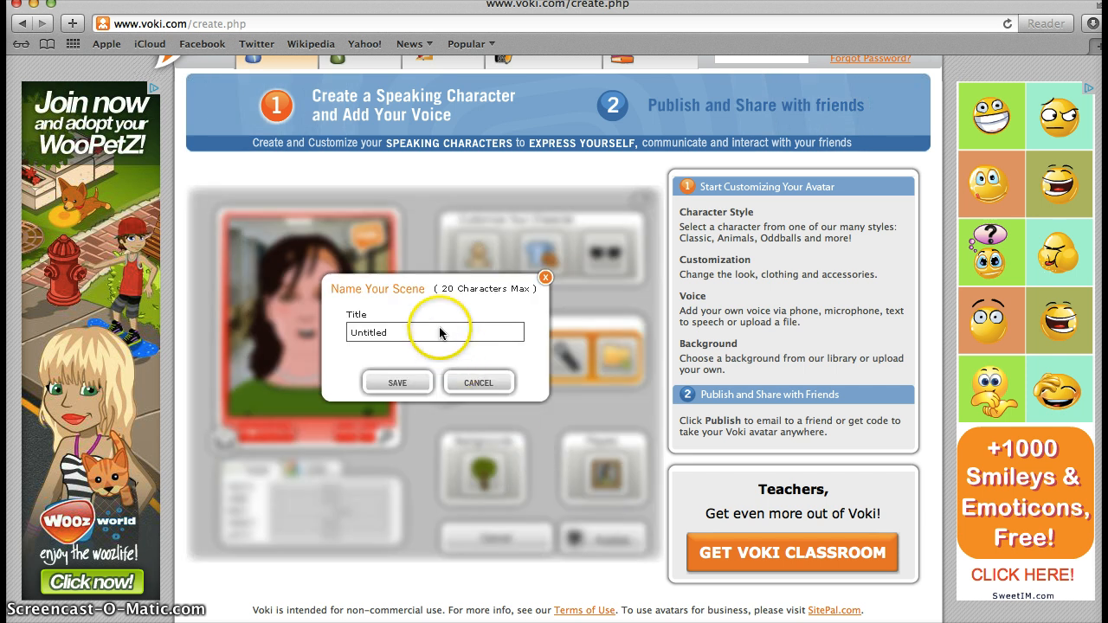
Step: Replace the 'Untitled' scene title with the creator's name followed by '3'
key("super+a")
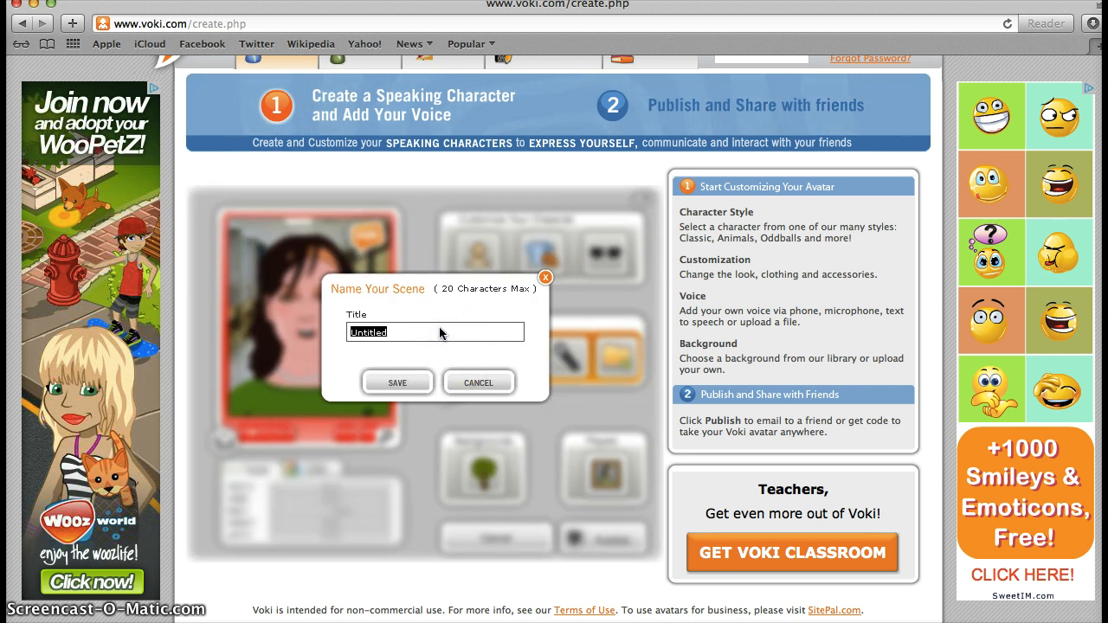
type("R")
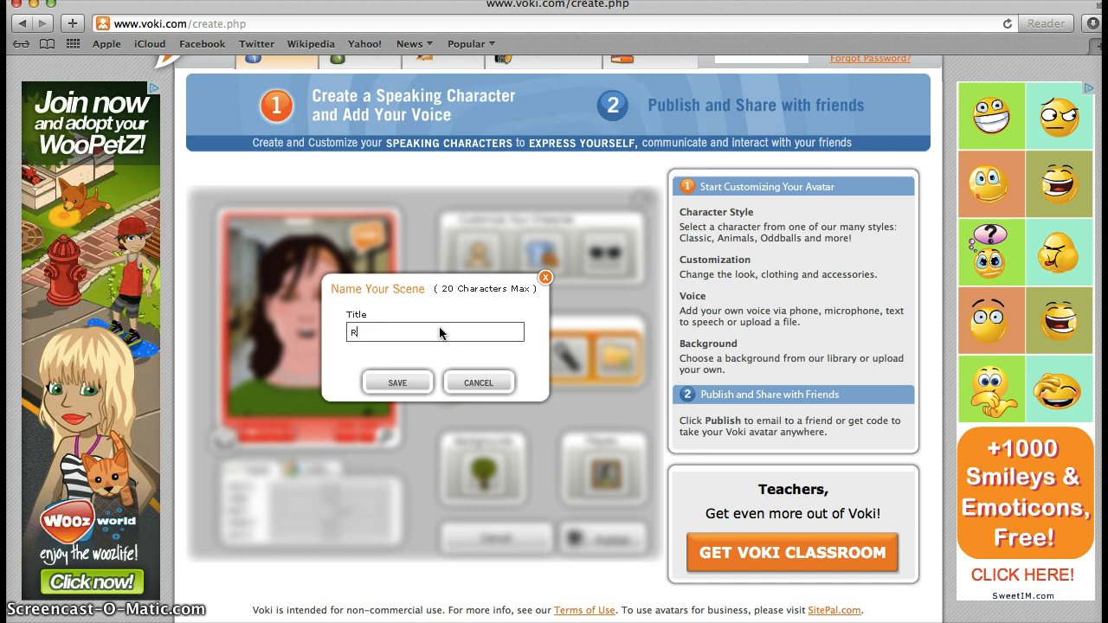
type("achelD")
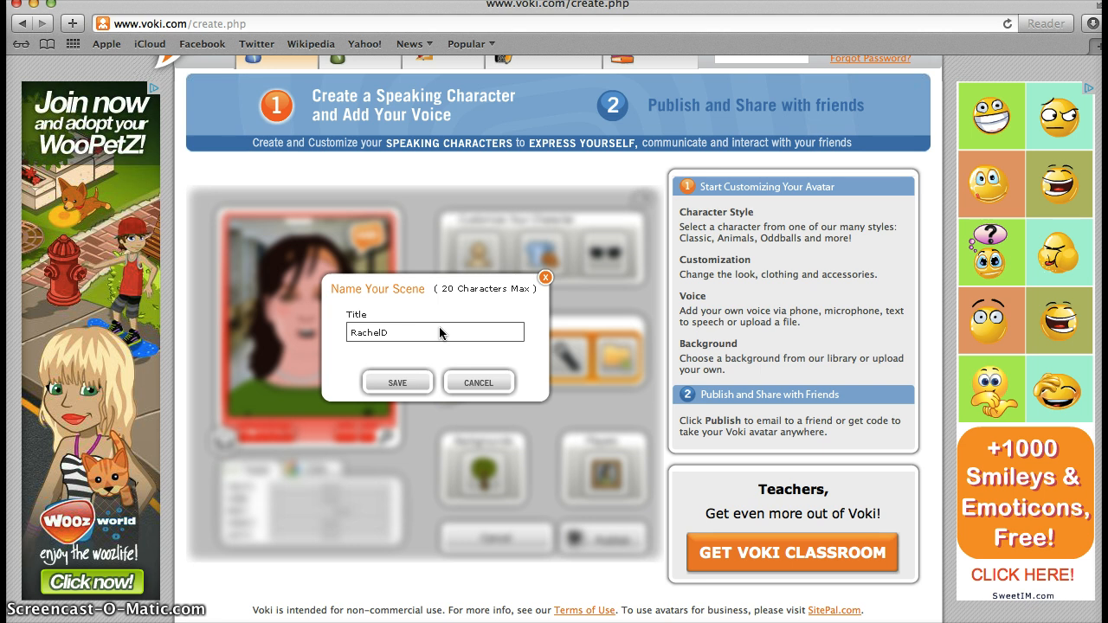
type("3")
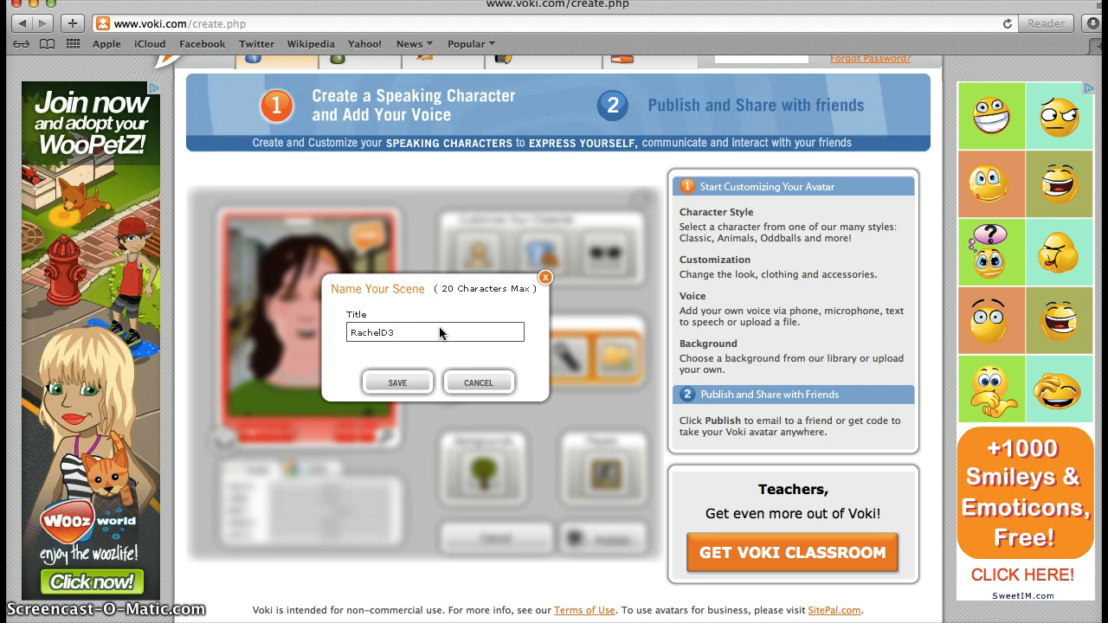
Step: Save the named scene, decline account sign-up, and bring up the Send To A Friend form
left_click(398, 382)
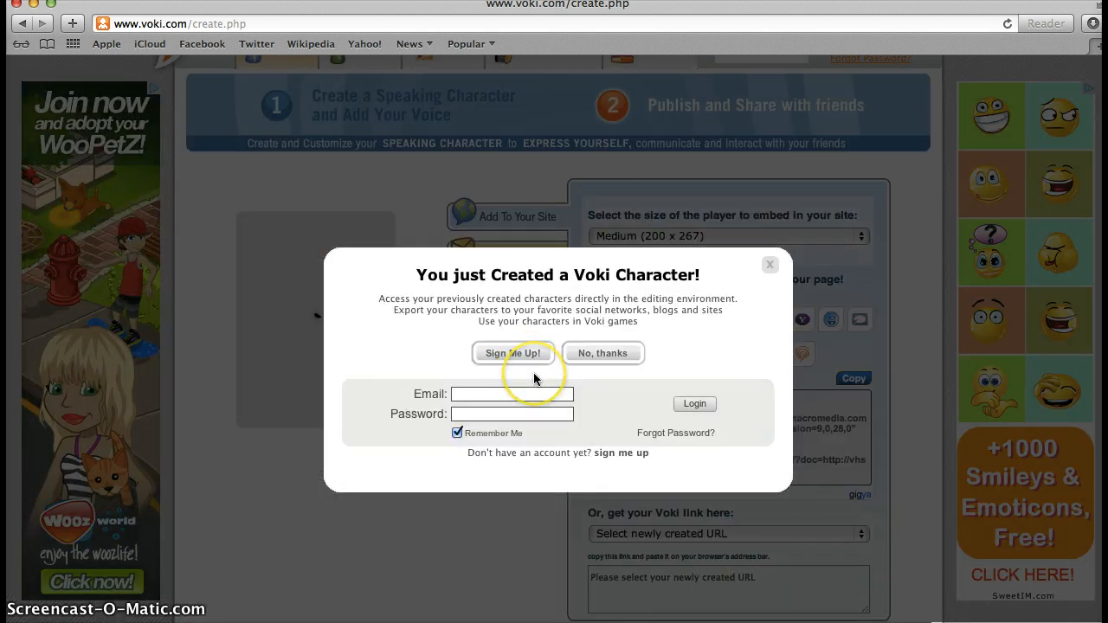
left_click(597, 356)
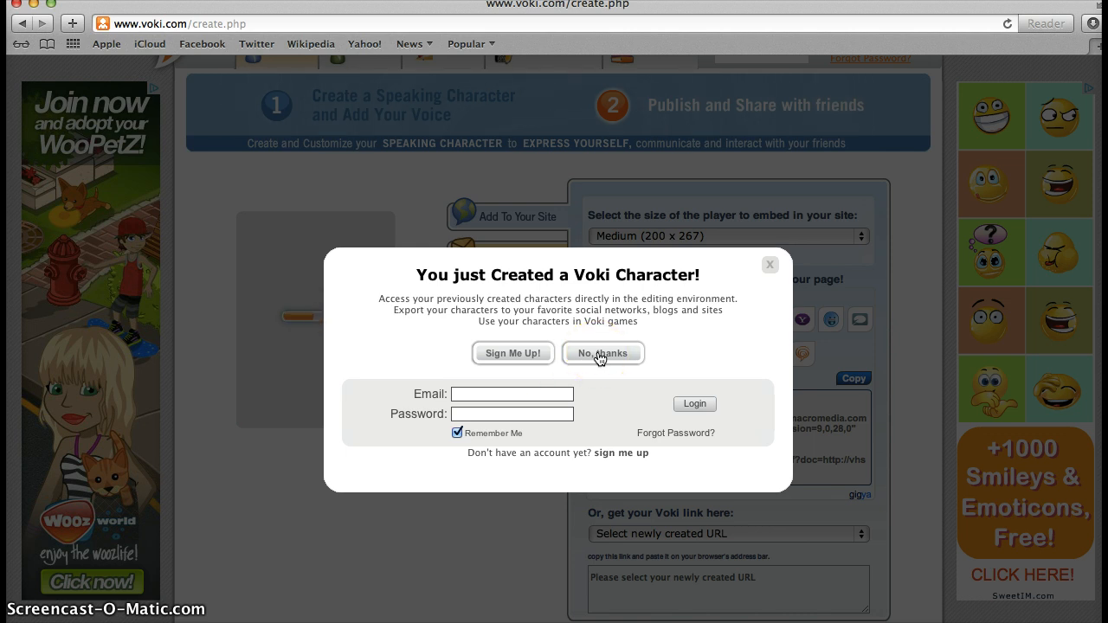
left_click(581, 354)
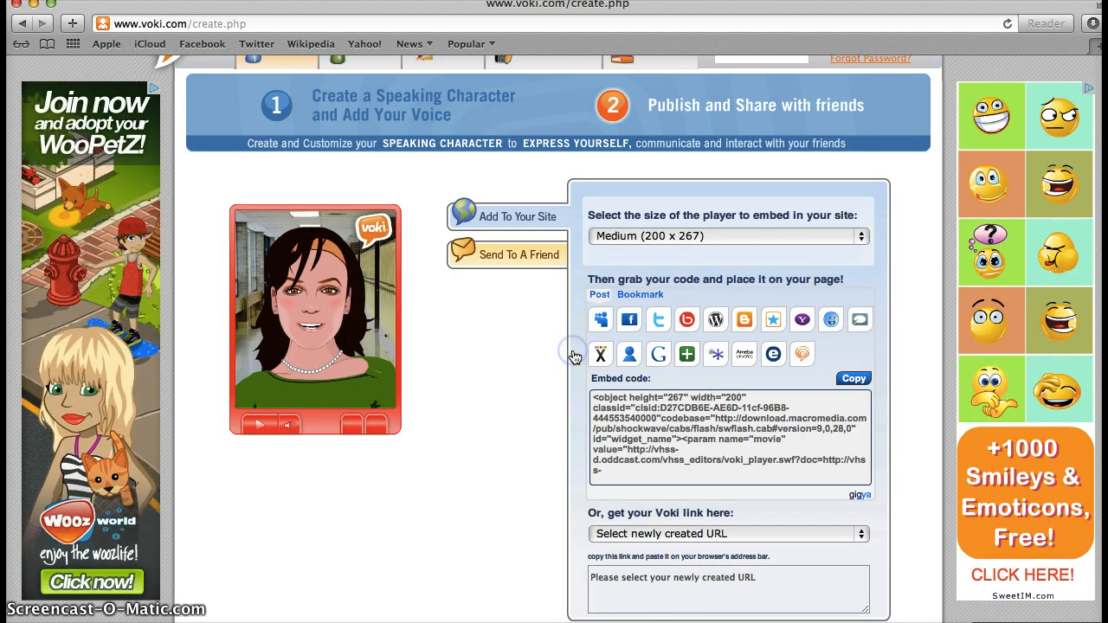
scroll(529, 328, "down", 1)
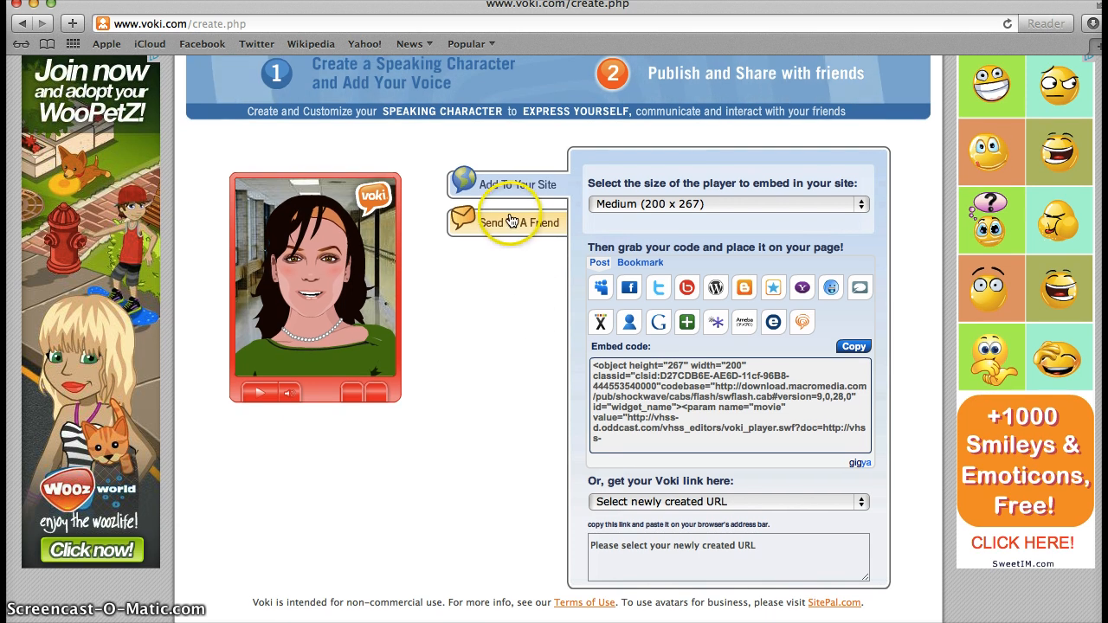
left_click(511, 227)
Step: Enter the sender's name and e-mail address in the share form
left_click(646, 184)
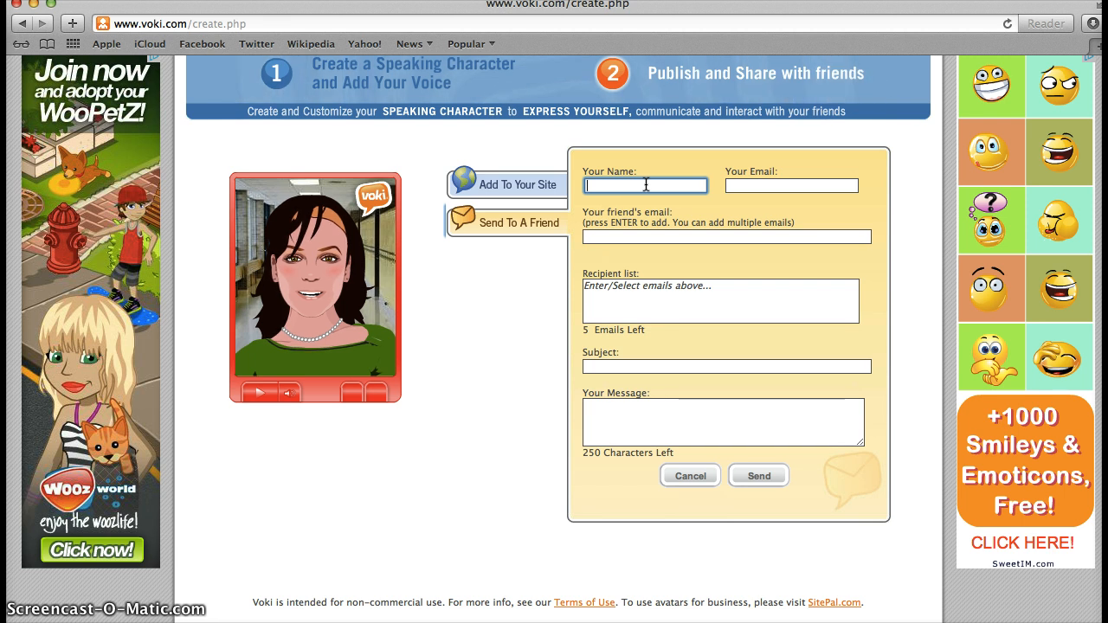
type("achel D")
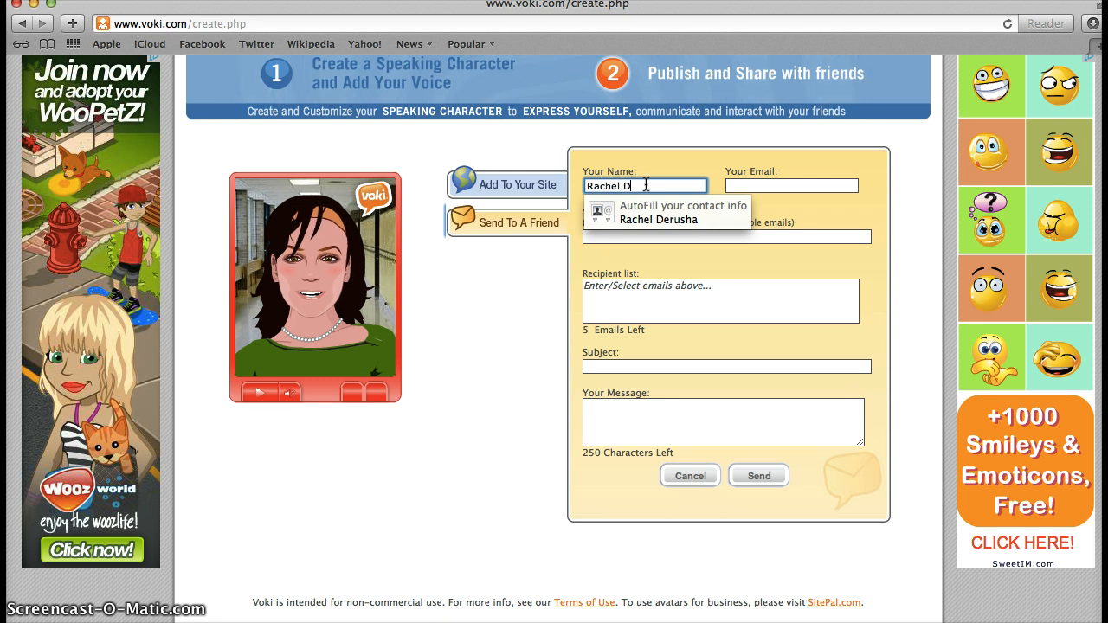
key("Tab")
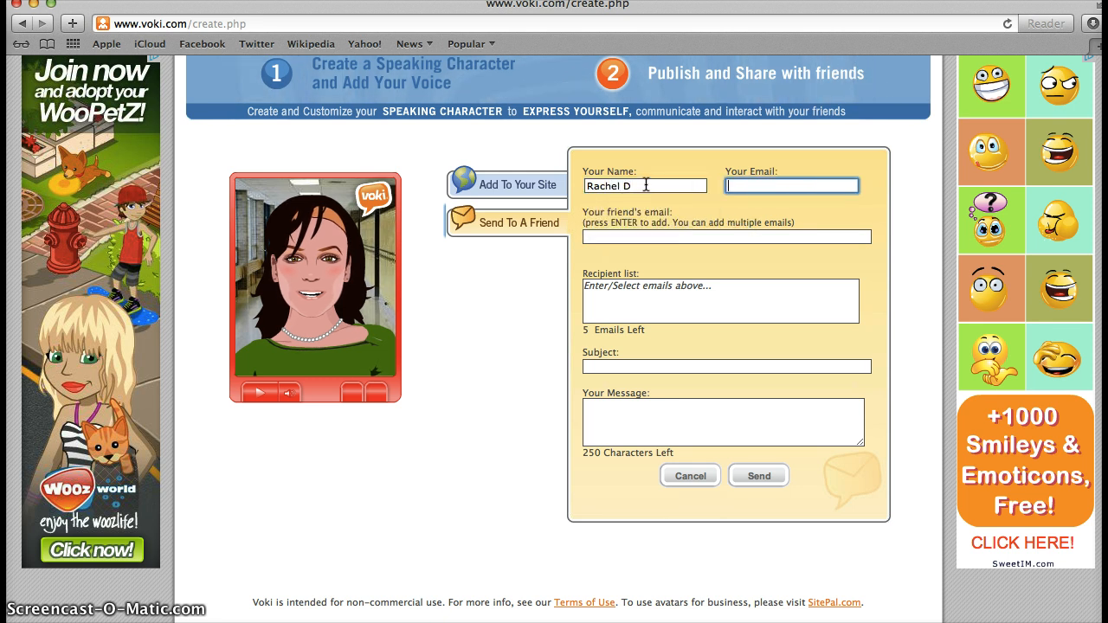
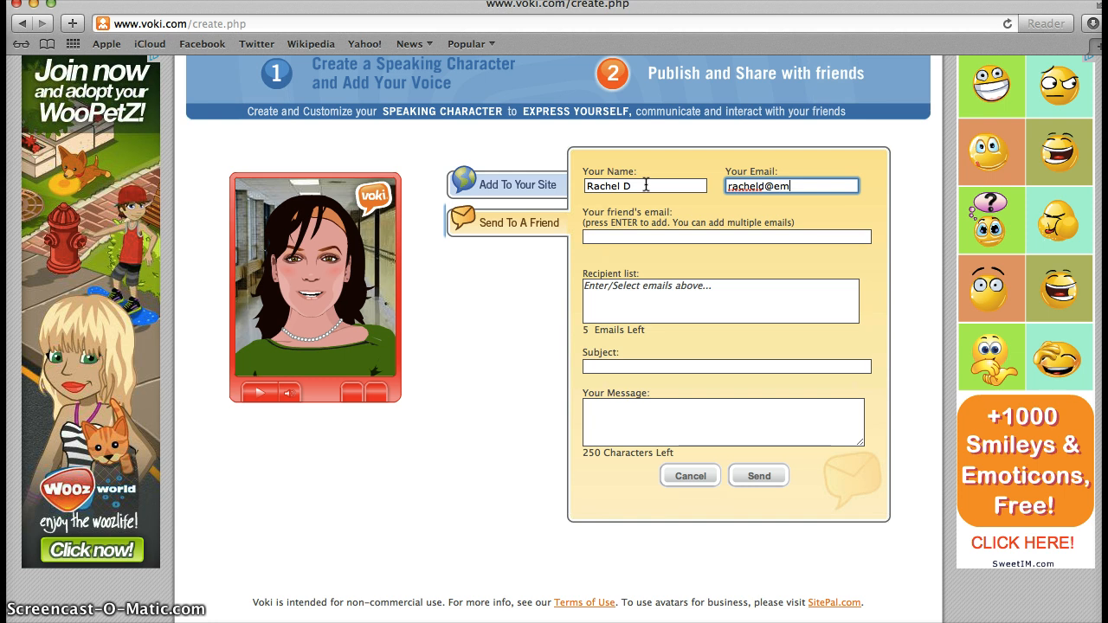
Step: Add two friends' e-mail addresses to the recipient list
key("Tab")
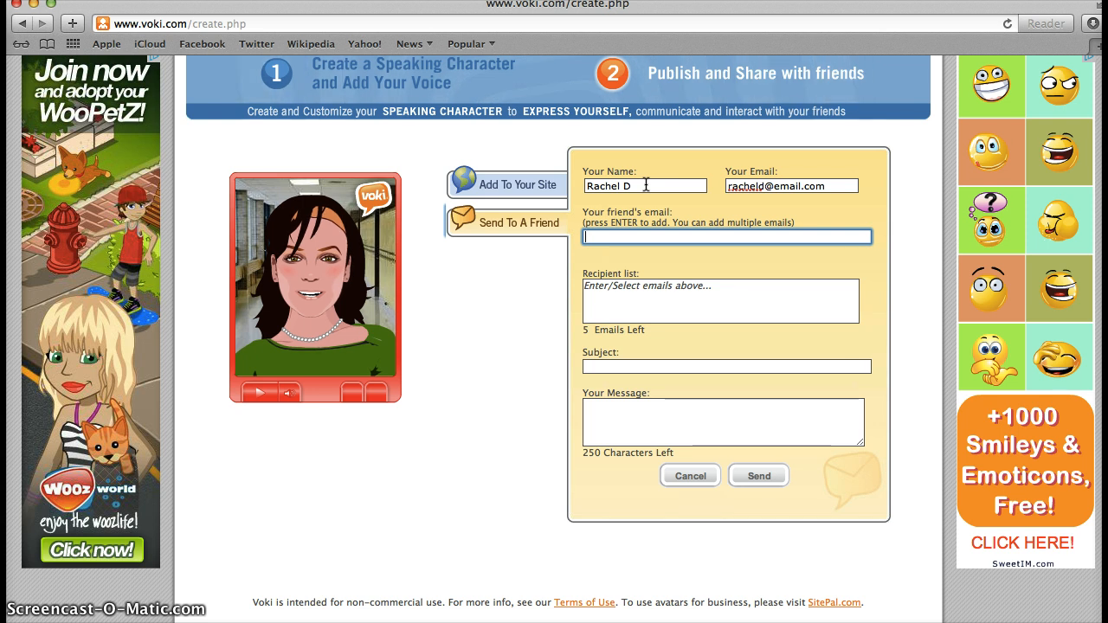
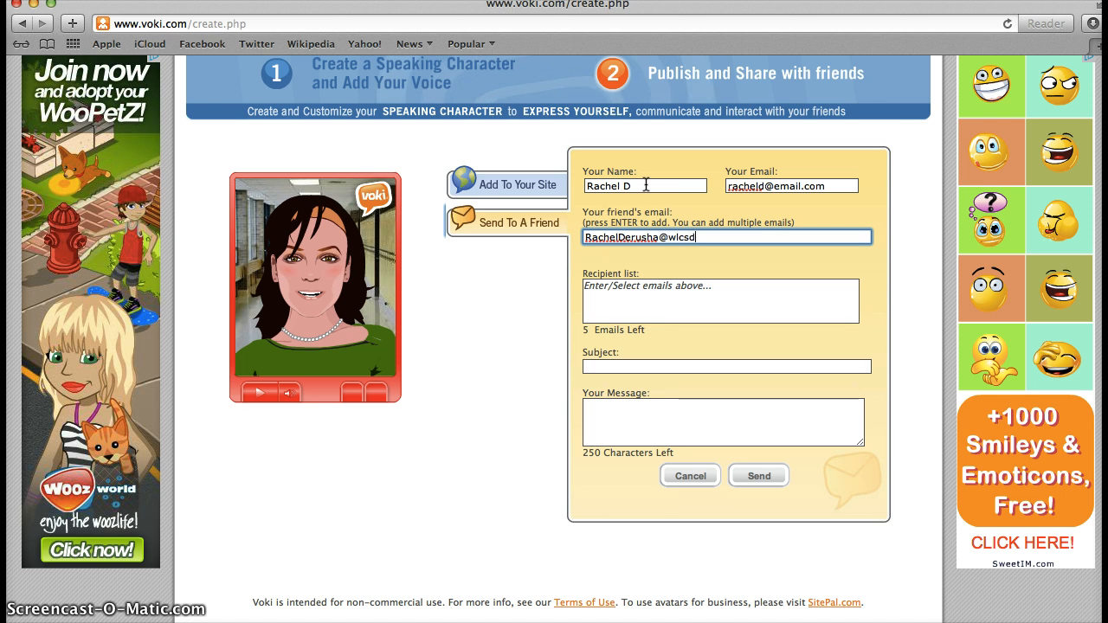
key("Return")
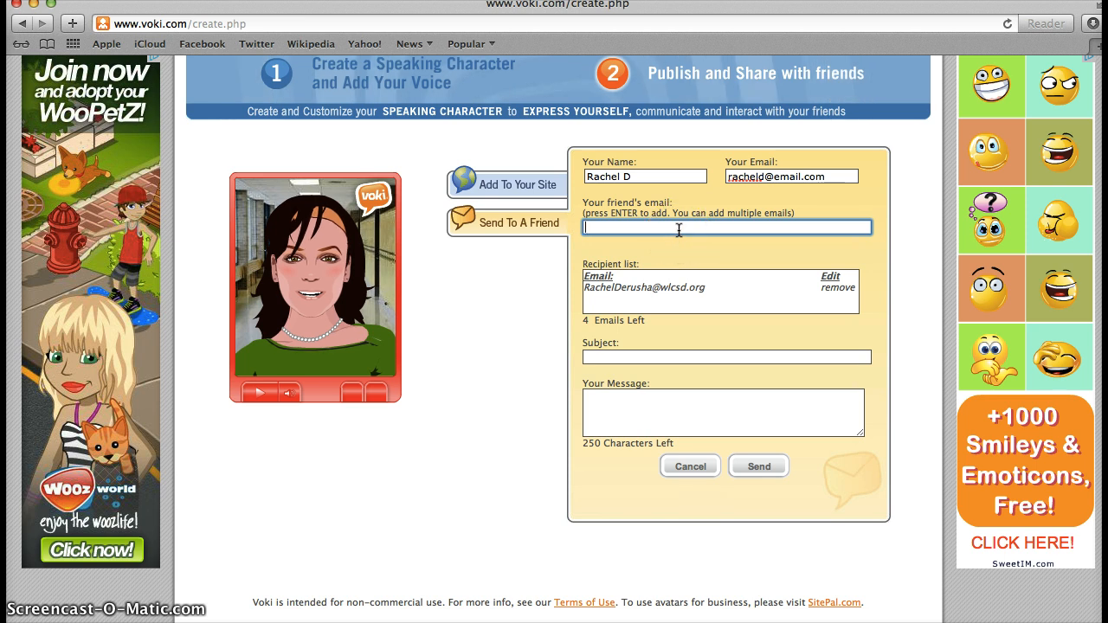
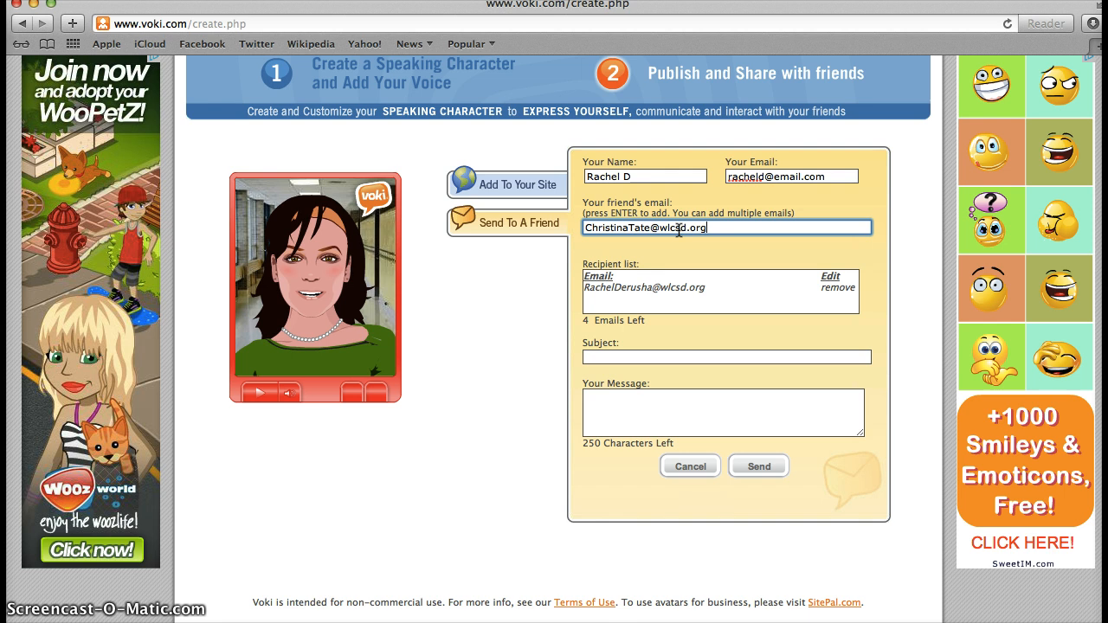
key("Return")
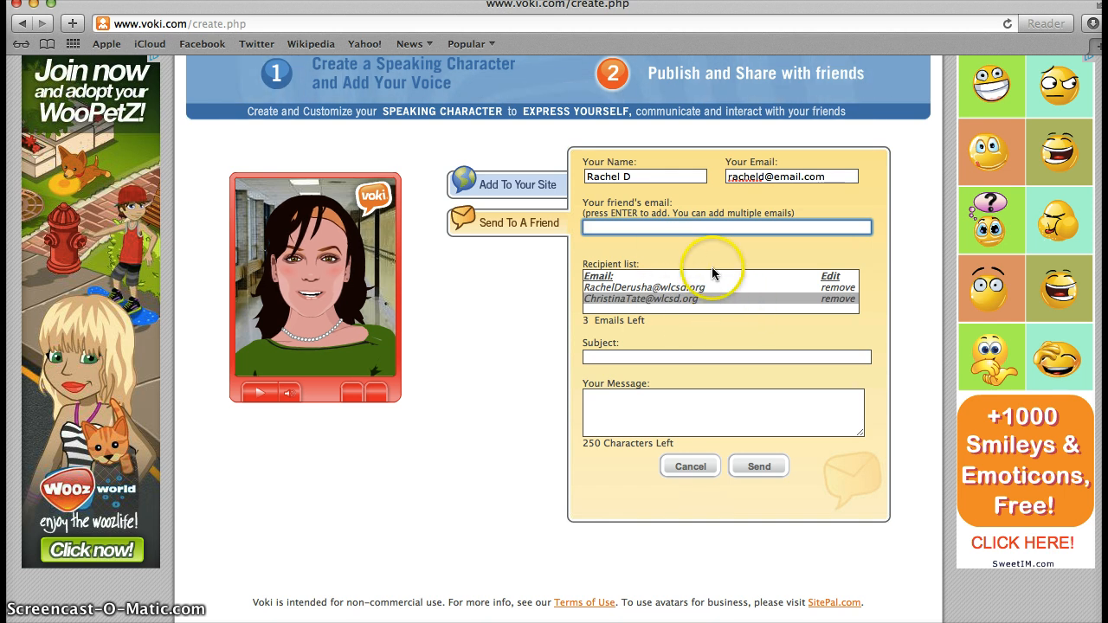
Step: Use the creator's name plus '5 Voki Assignment' as the subject and send to both friends
left_click(672, 357)
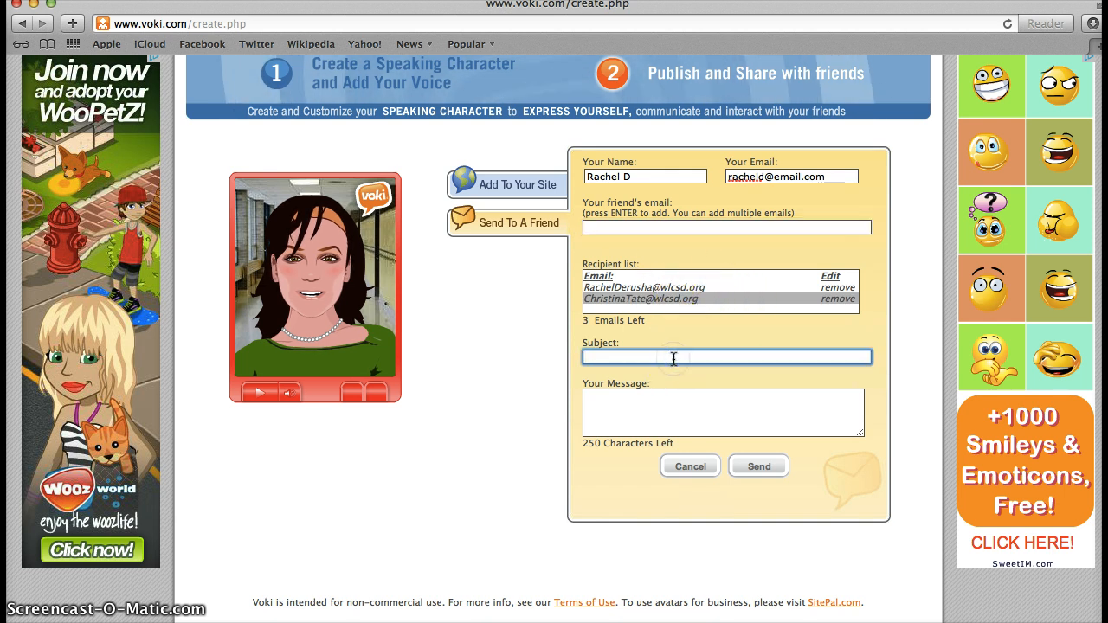
type("R")
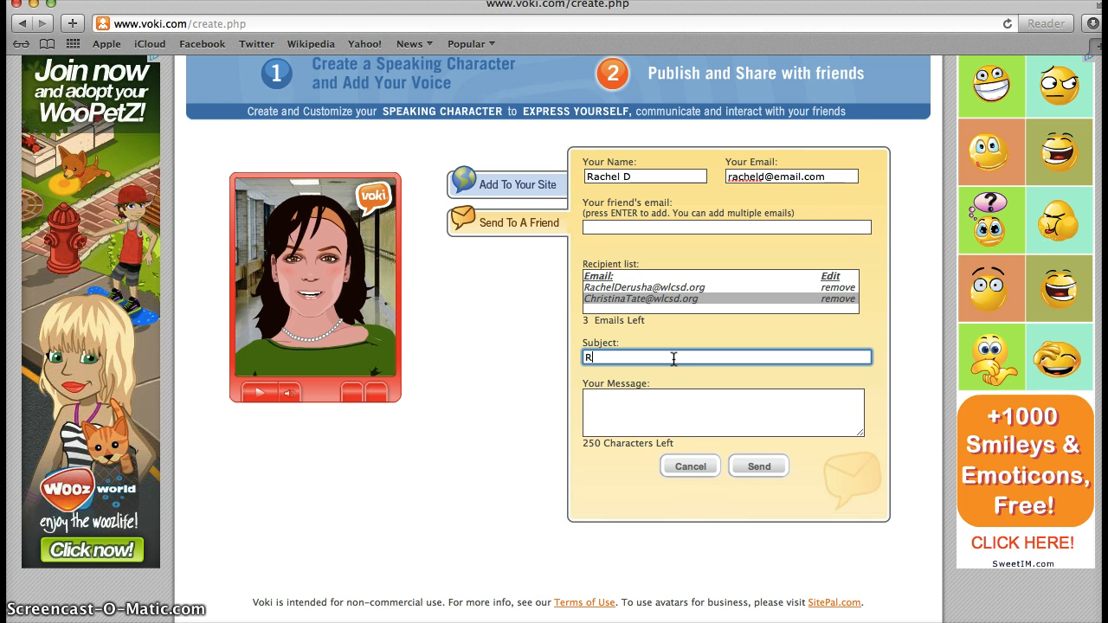
type("achelD")
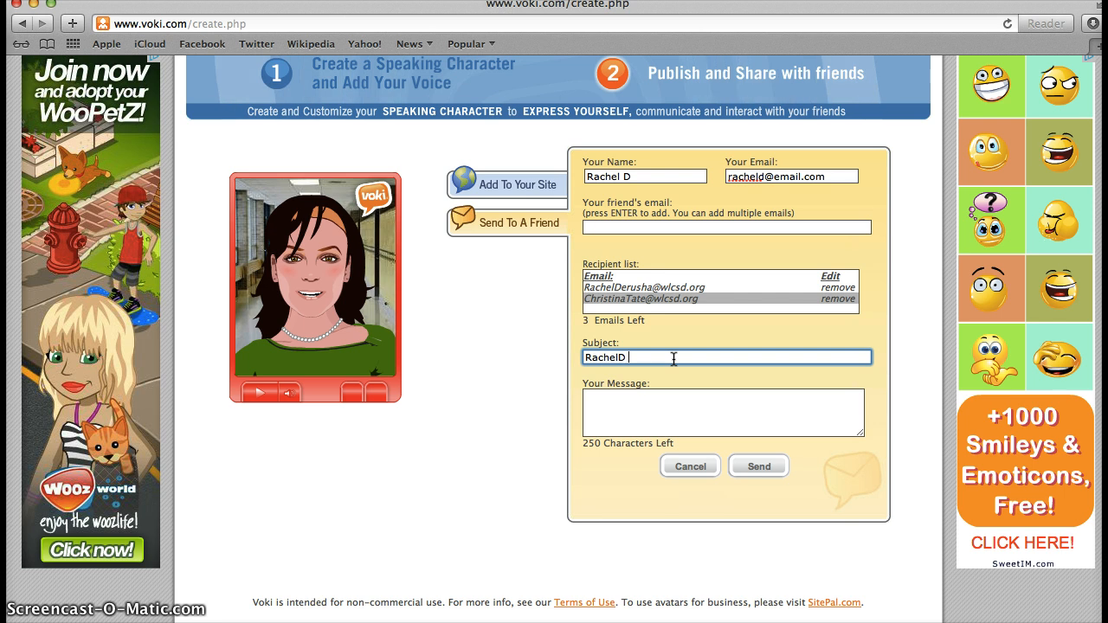
type(" 5")
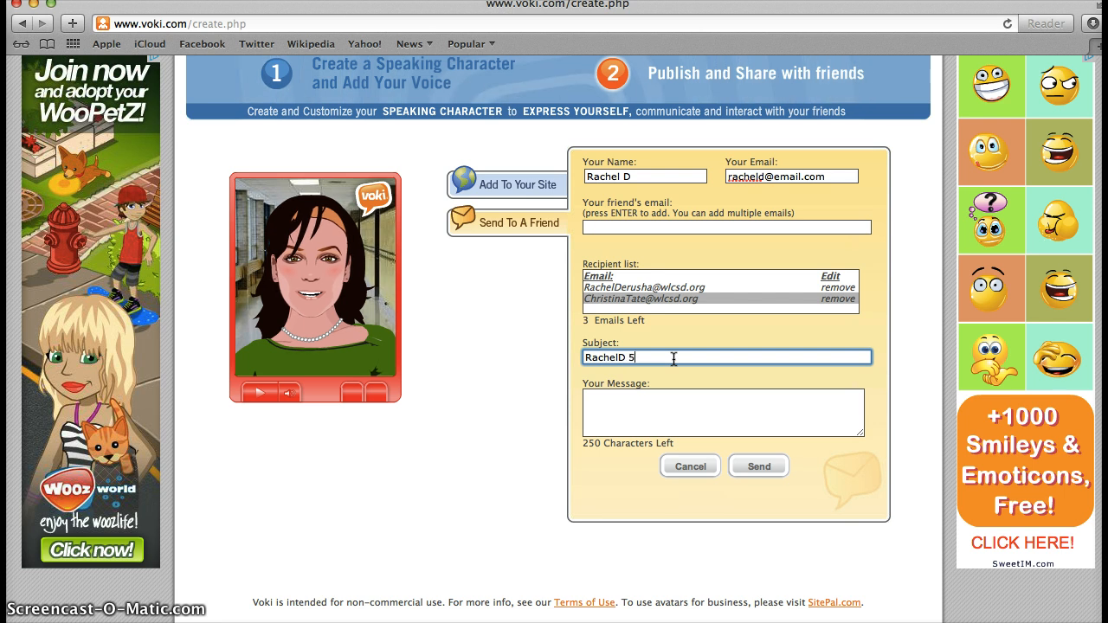
type(" Voki")
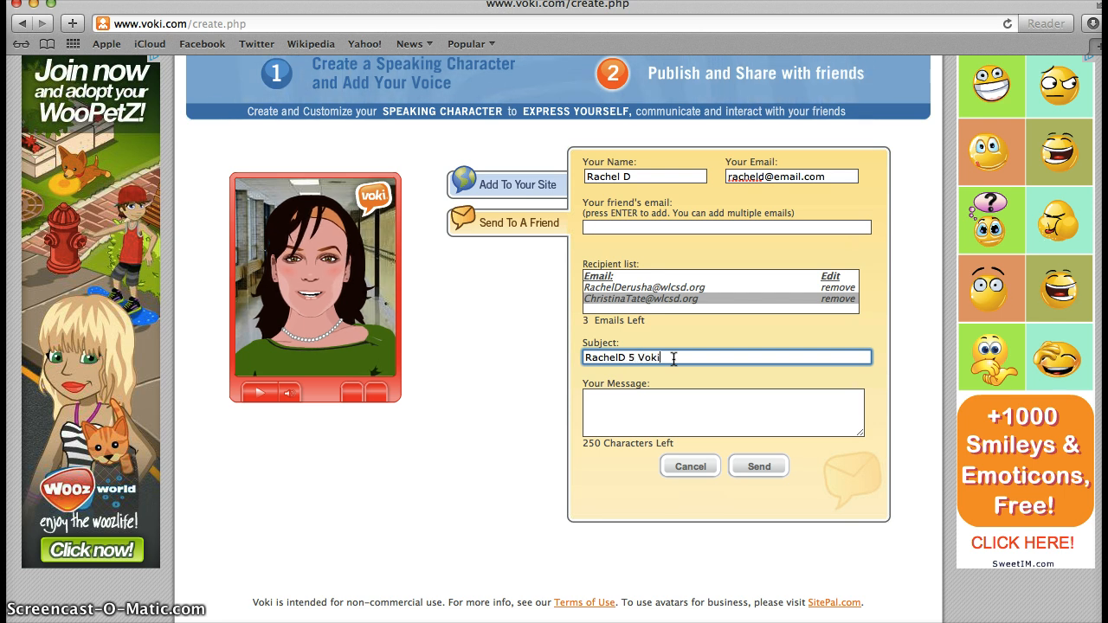
type(" Assign")
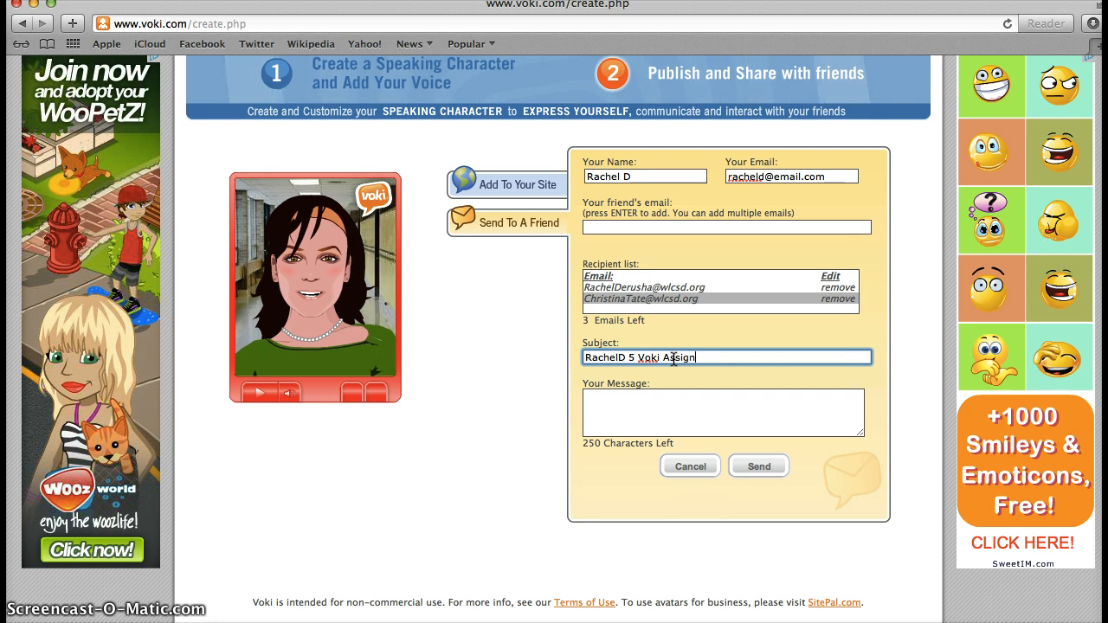
type("ment")
left_click(689, 414)
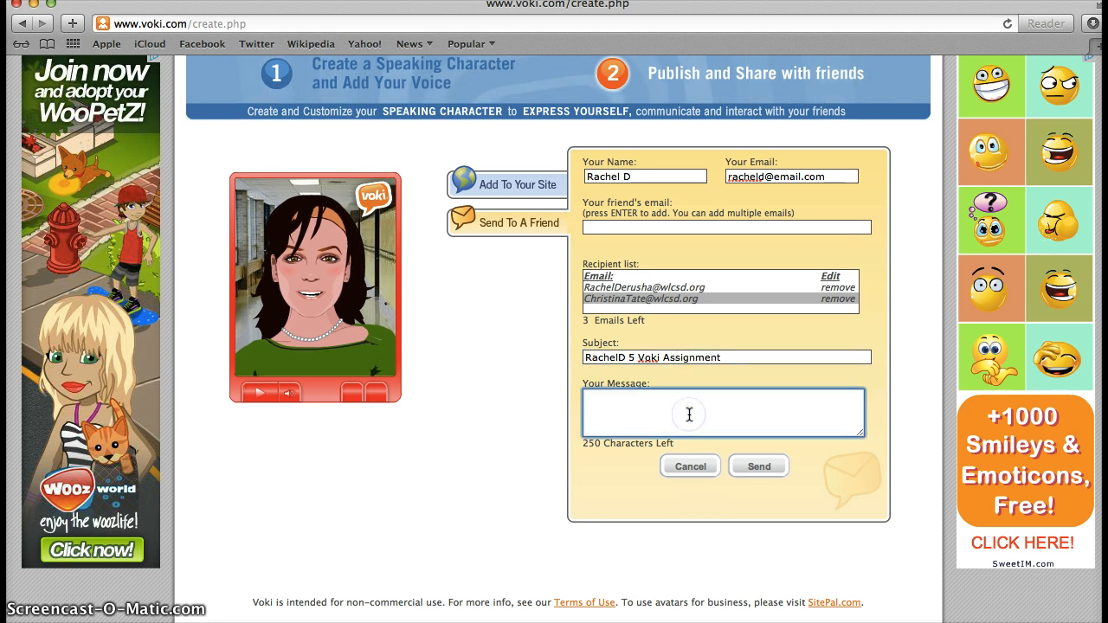
left_click(756, 472)
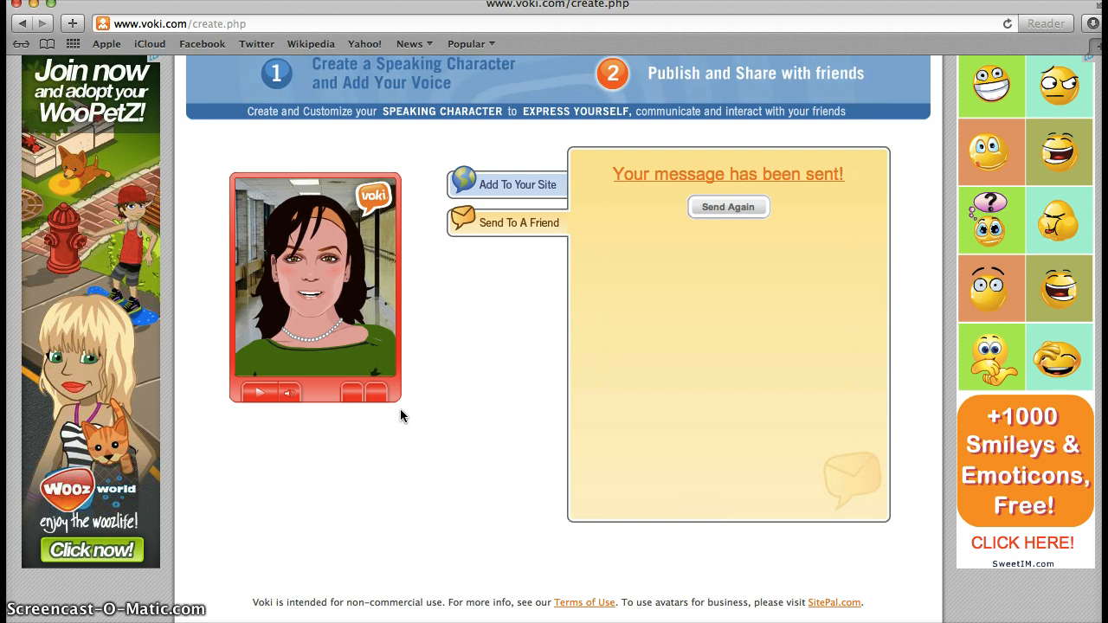
left_click(385, 442)
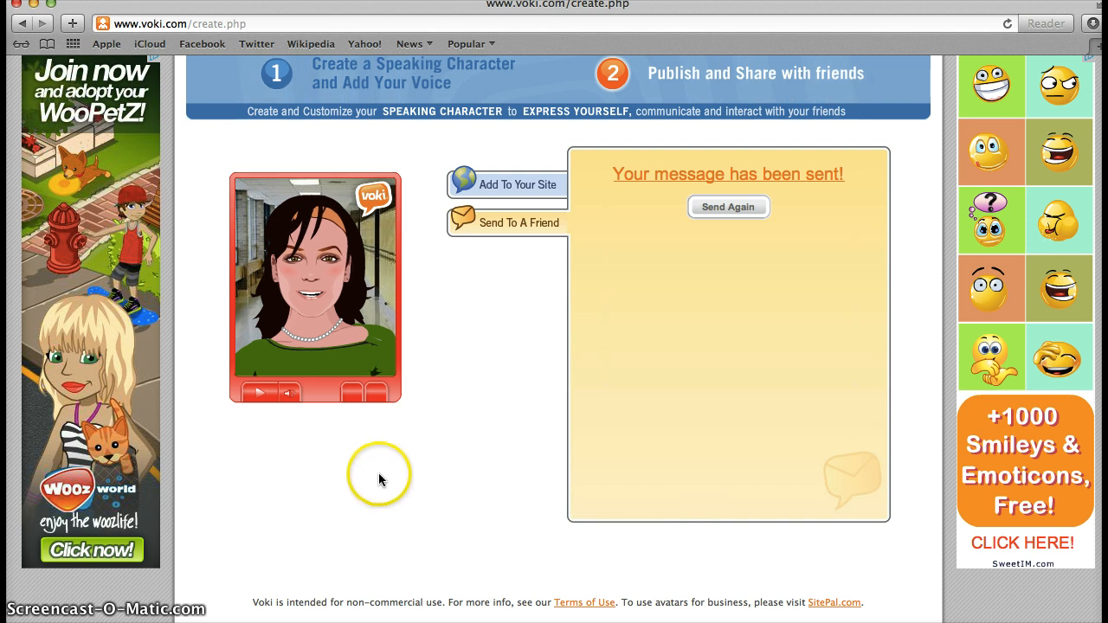